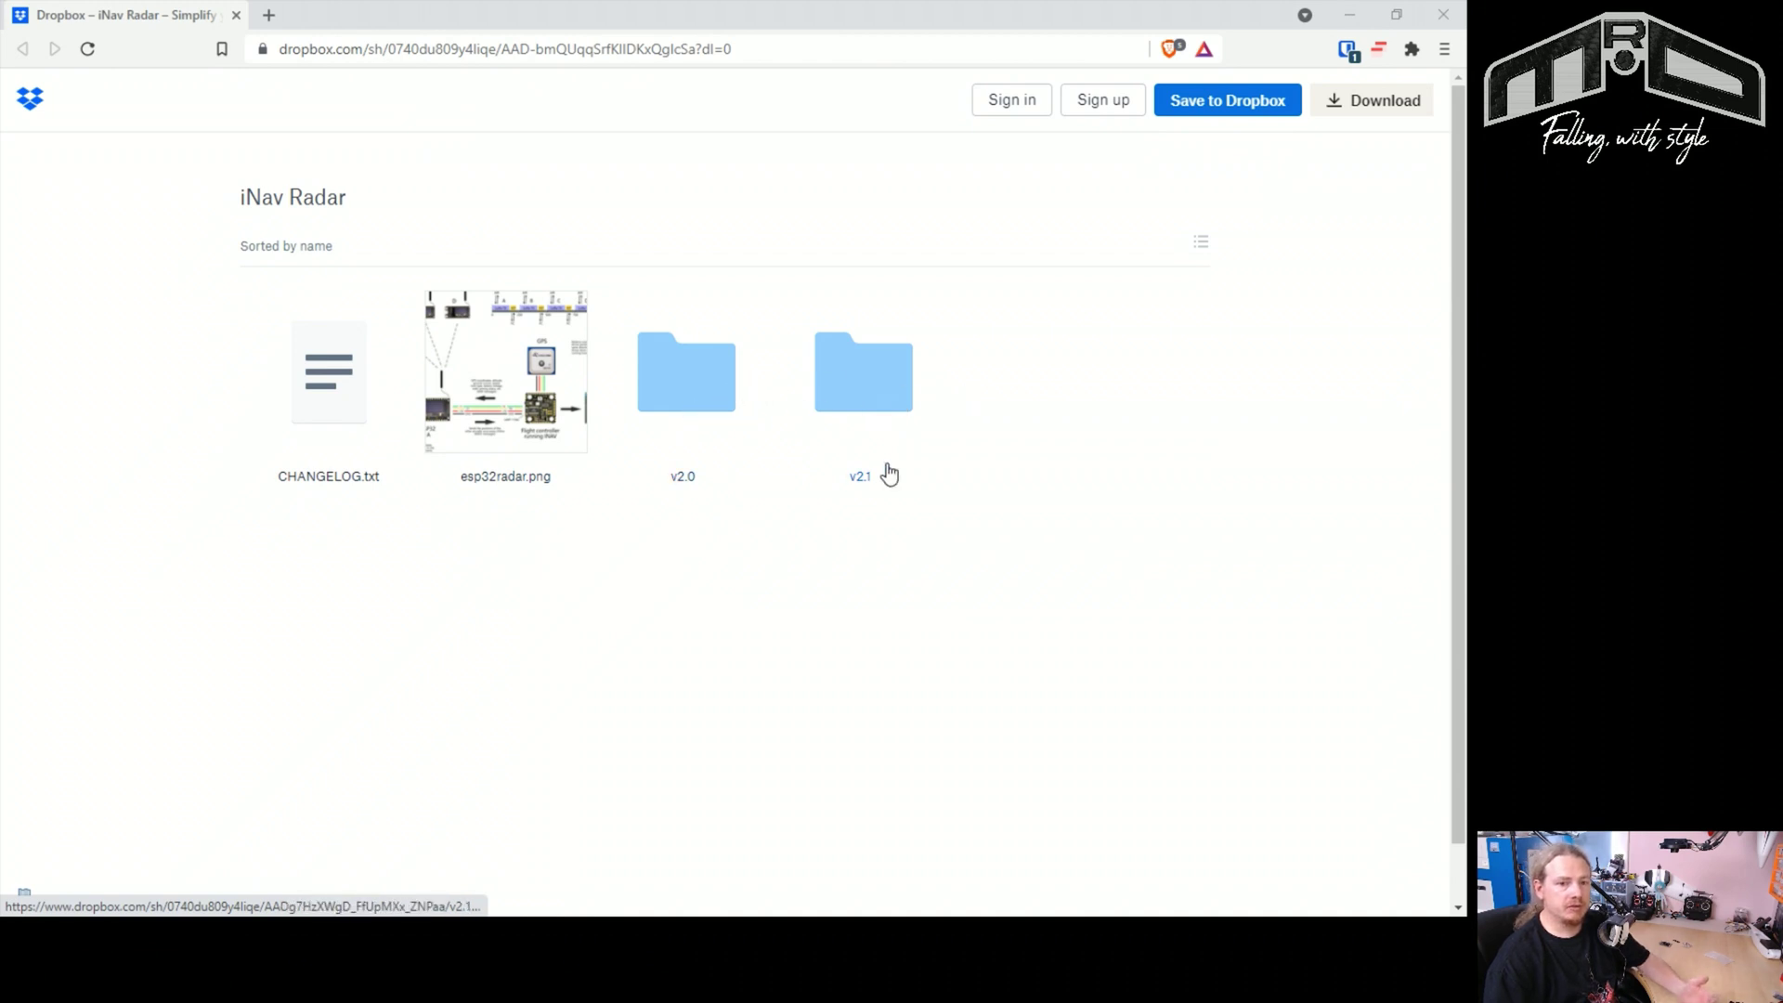
Step: Open the v2.1 release folder and download ESP32-radar-868Mhz.zip (871.24 KB)
click(858, 396)
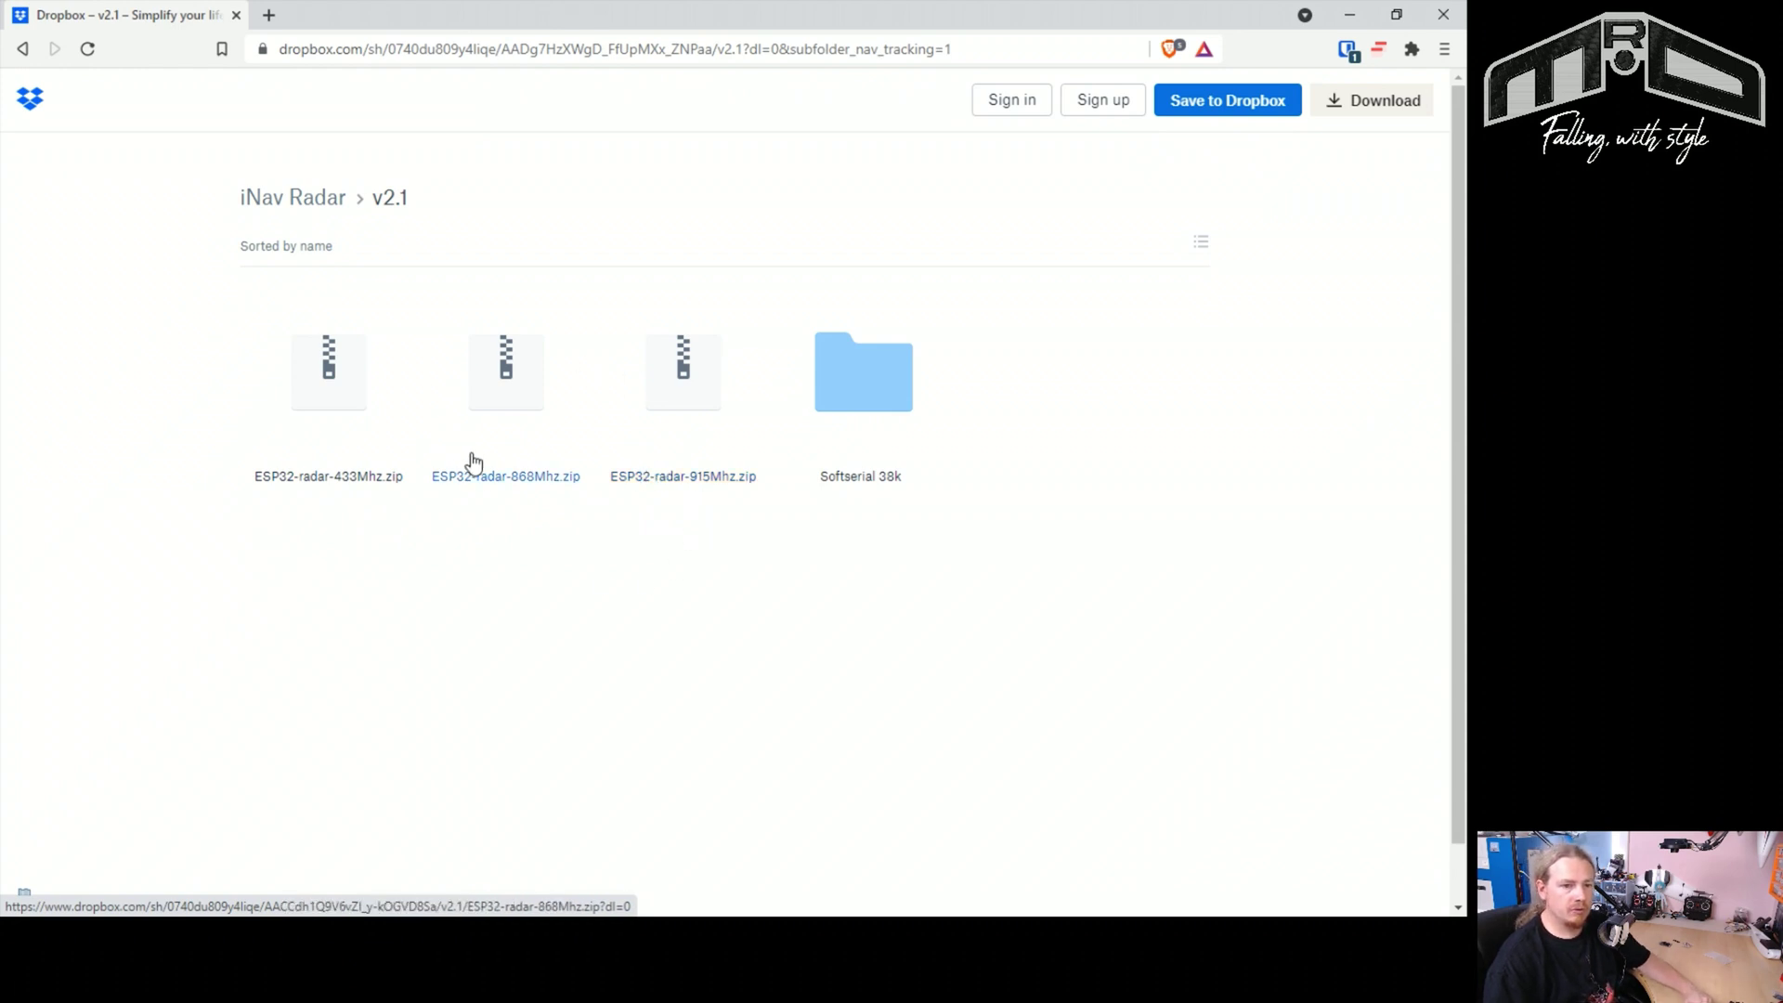
click(511, 483)
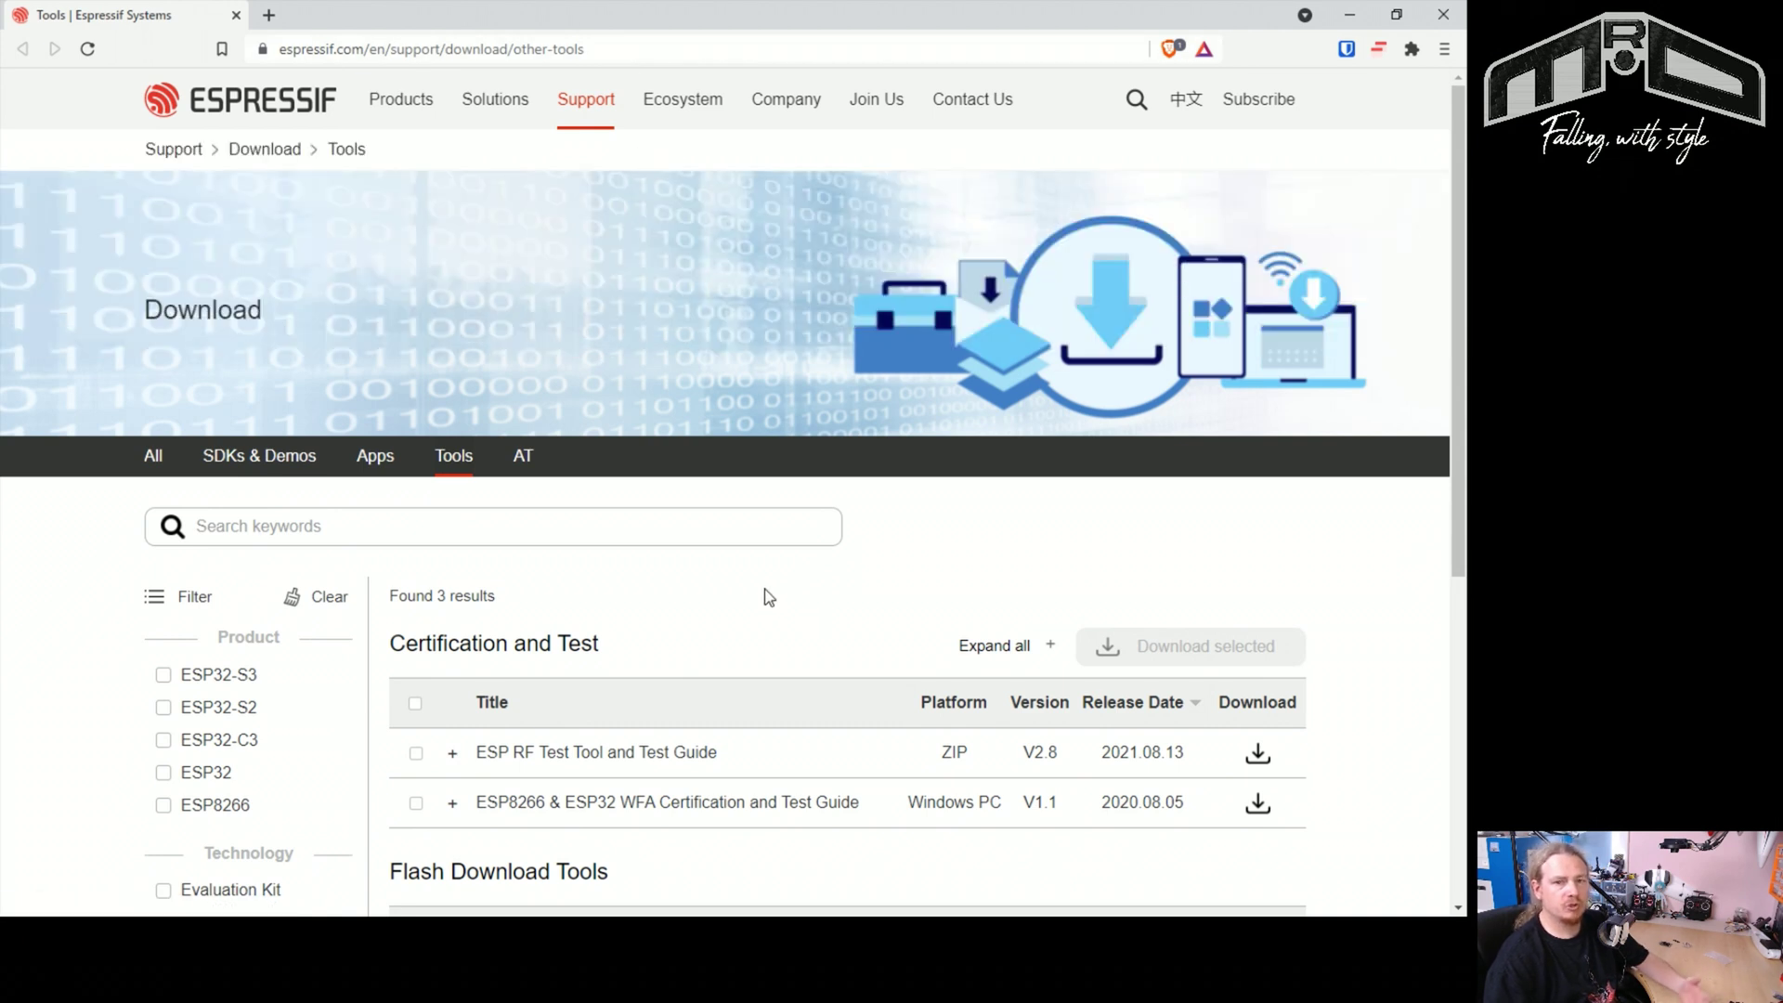
Step: Scroll to the Flash Download Tools entry and highlight its title
scroll(769, 568, down, 3)
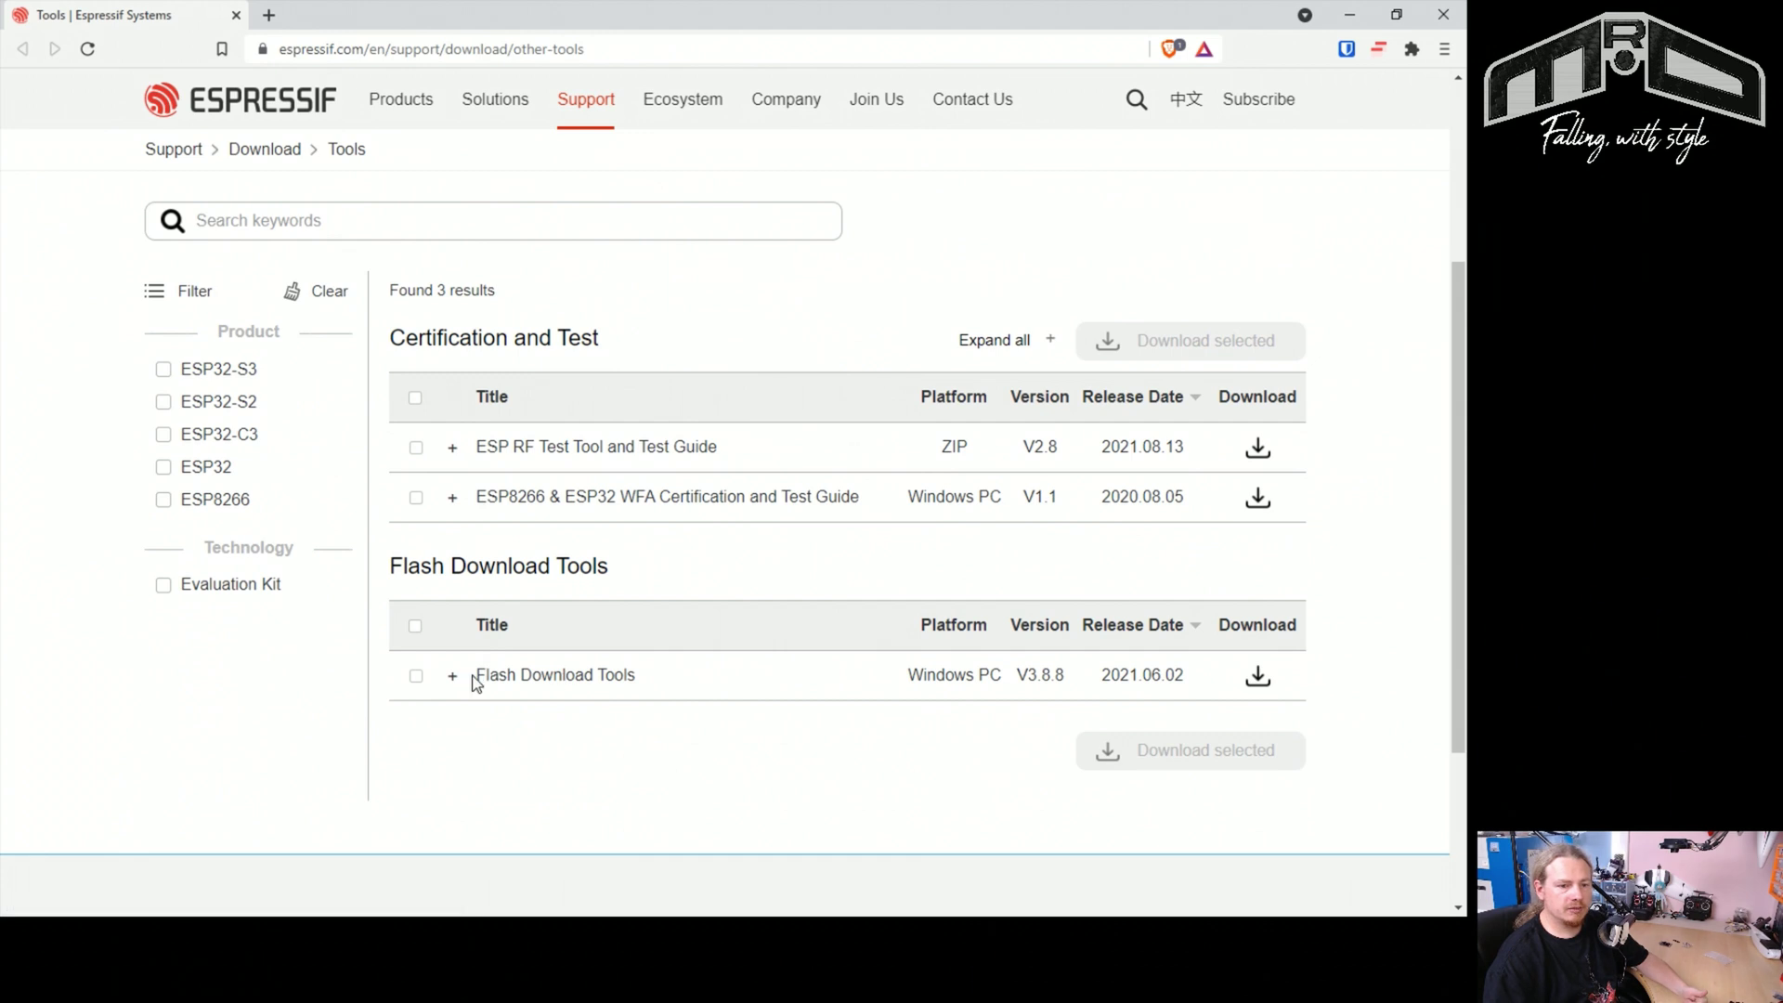
drag(475, 683, 655, 671)
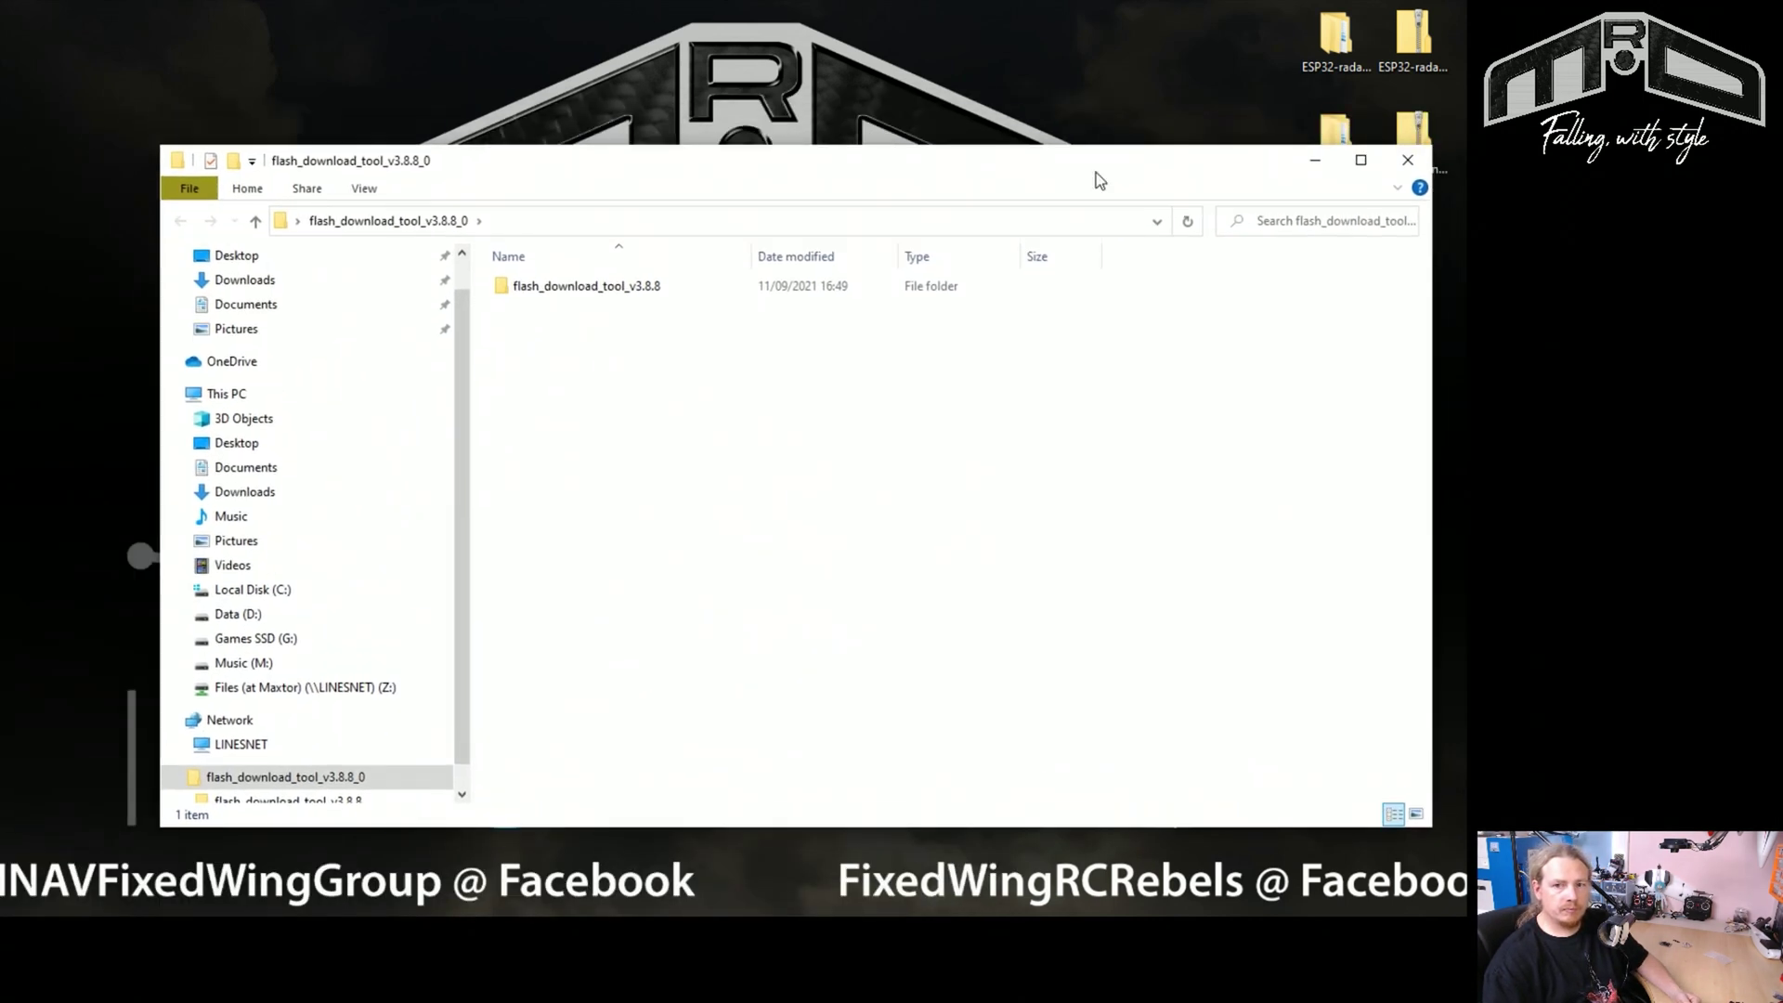
Step: Launch flash_download_tool_3.8.8.exe from the flash_download_tool_v3.8.8 folder, bypassing SmartScreen with Run anyway
double_click(581, 290)
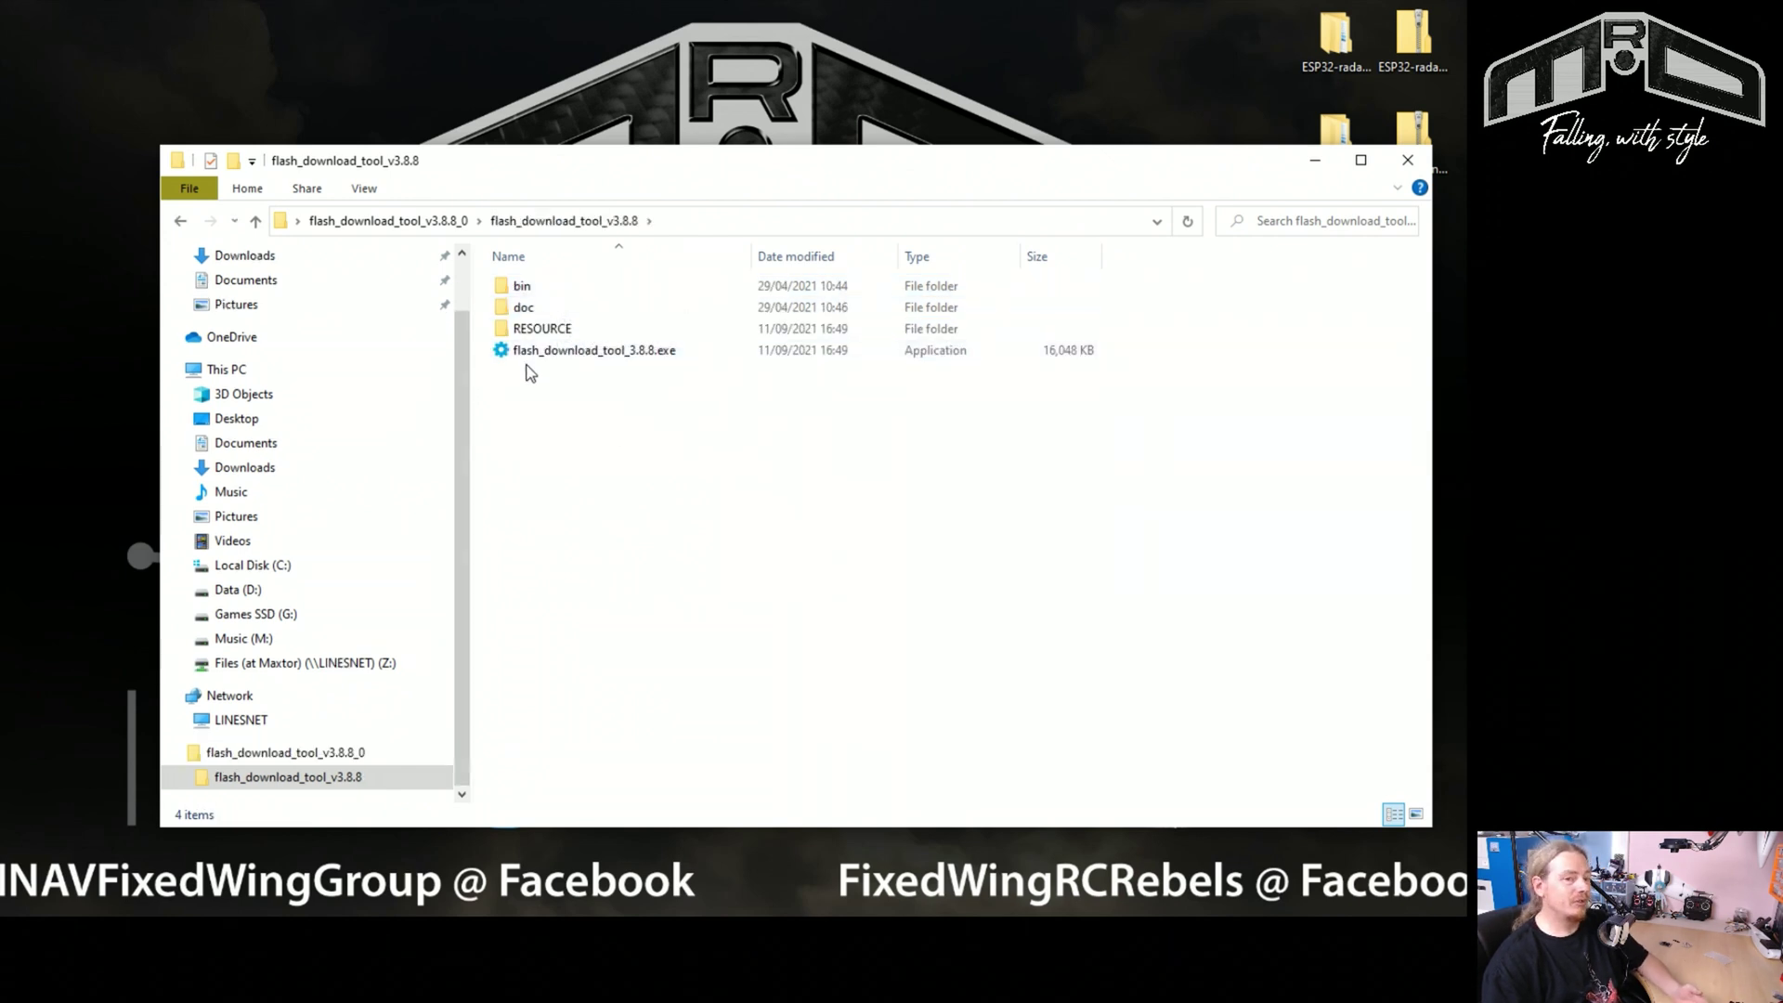
double_click(595, 353)
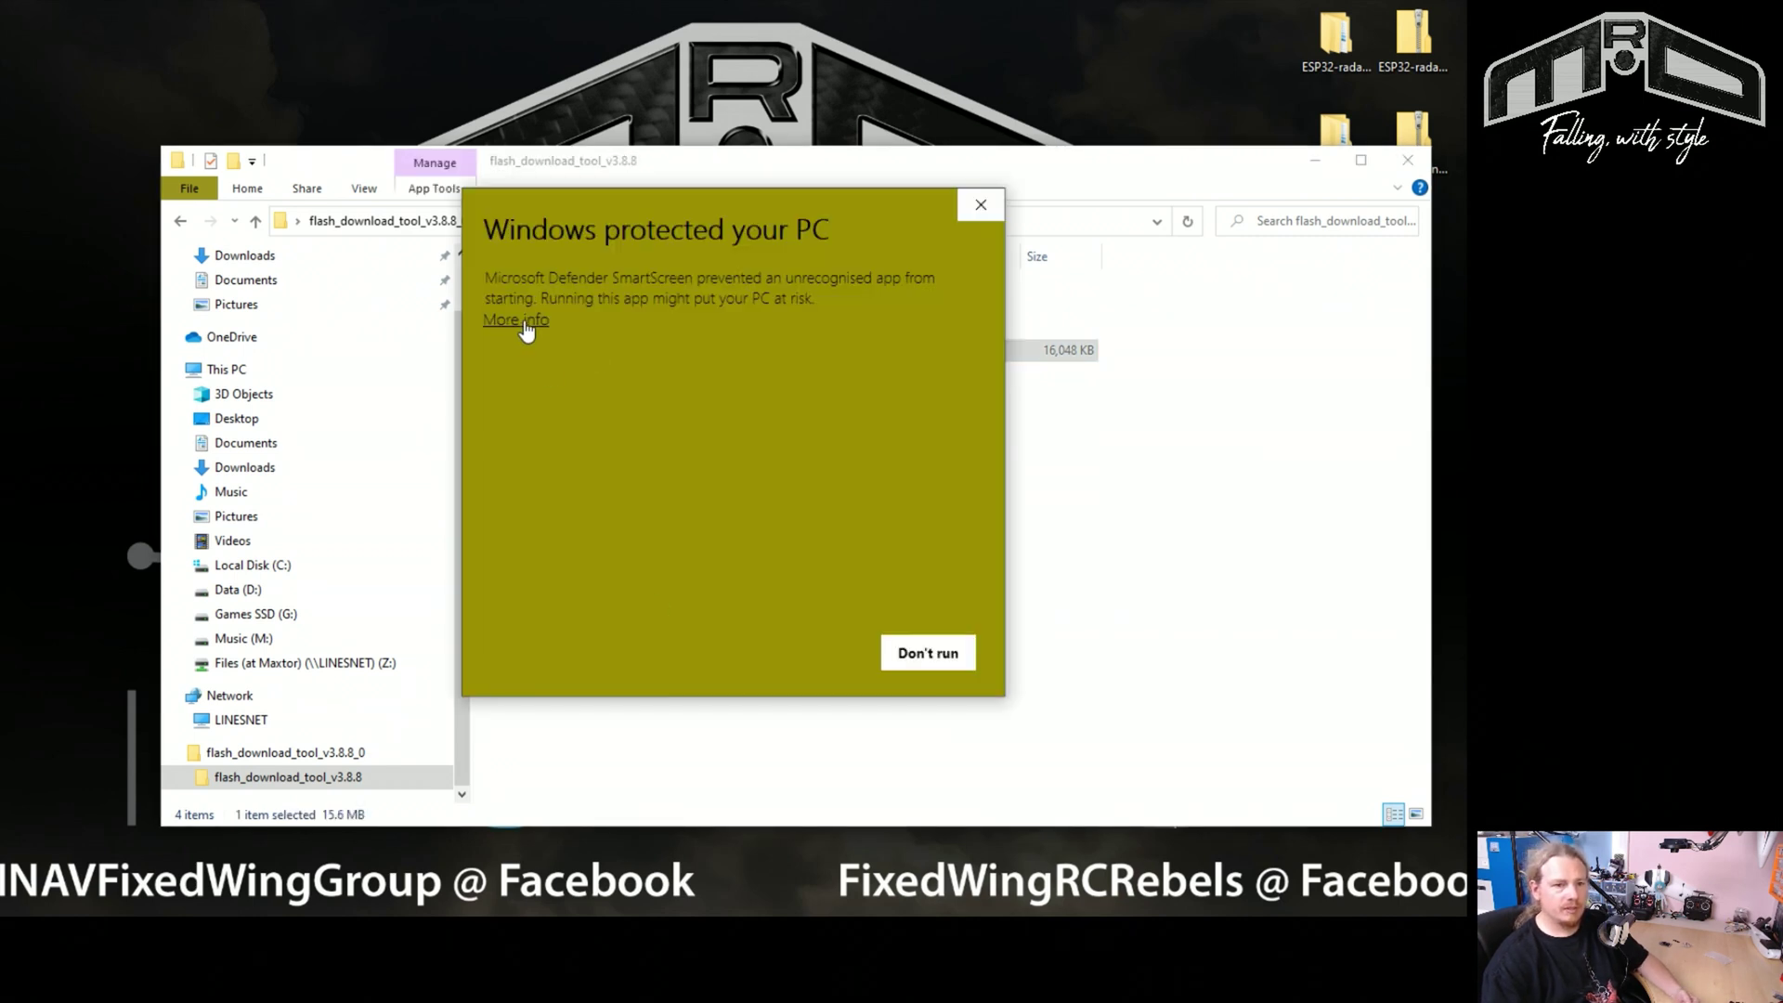
click(527, 325)
click(796, 655)
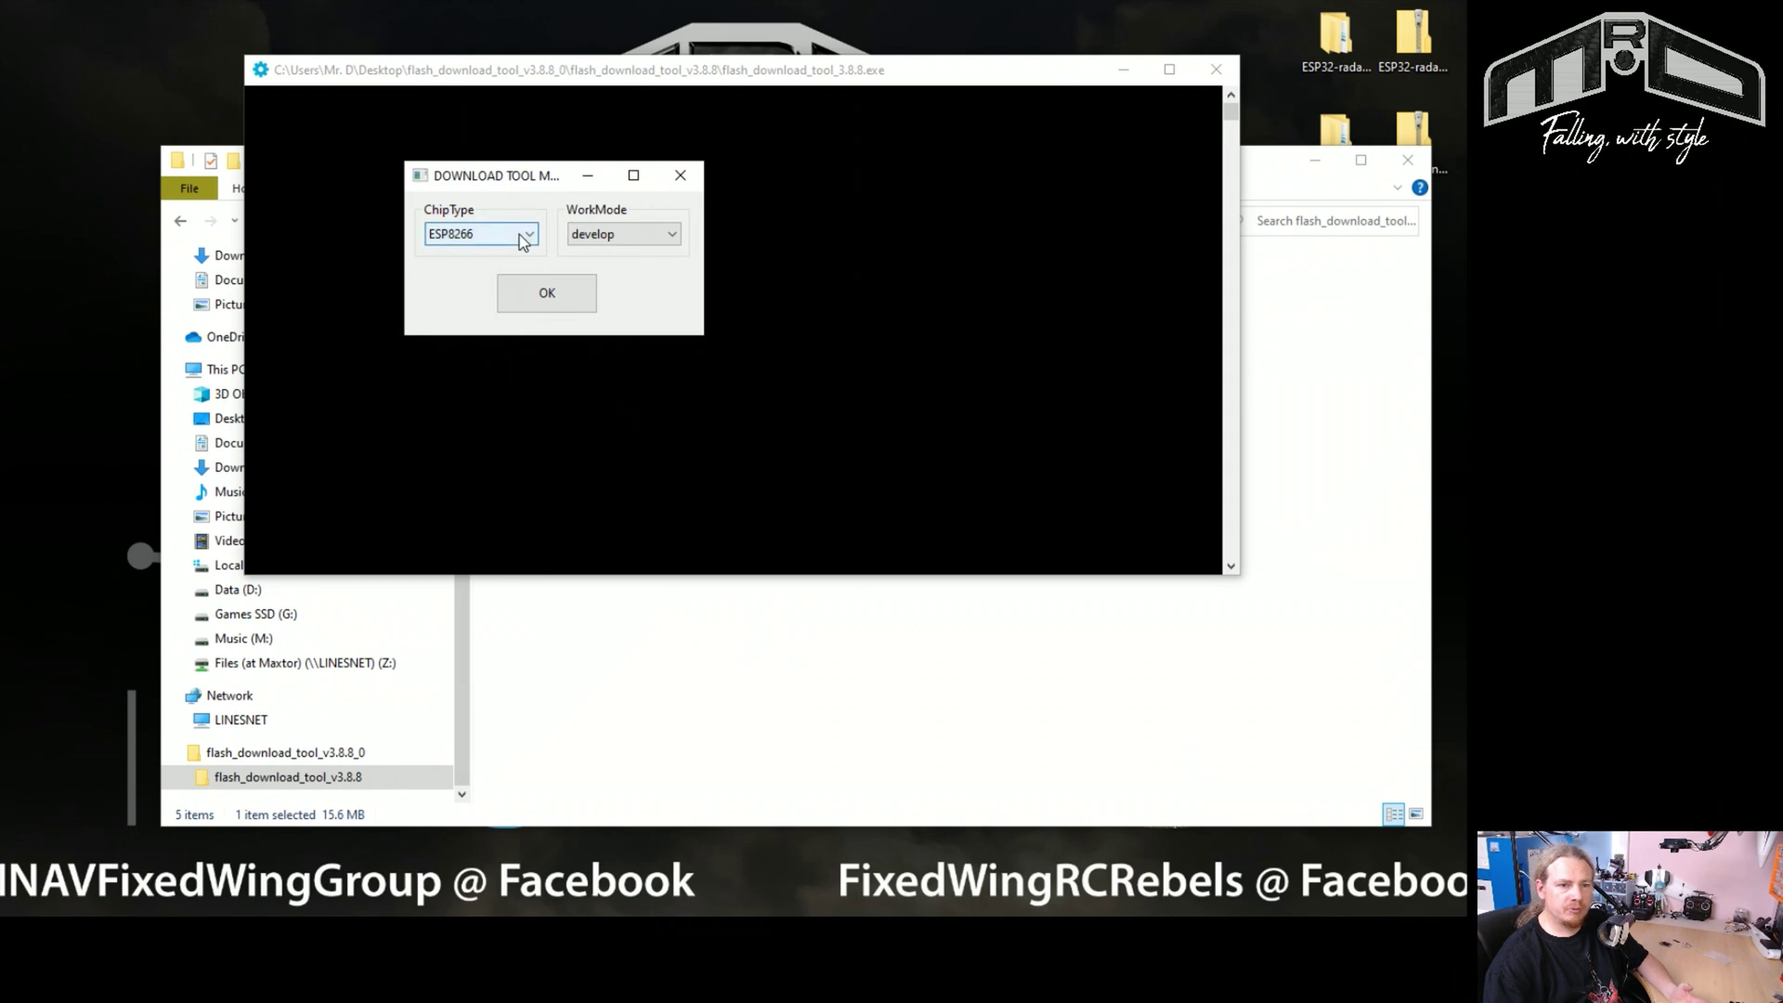
Step: Choose chip type ESP32 with work mode develop and confirm to open the tool
click(481, 238)
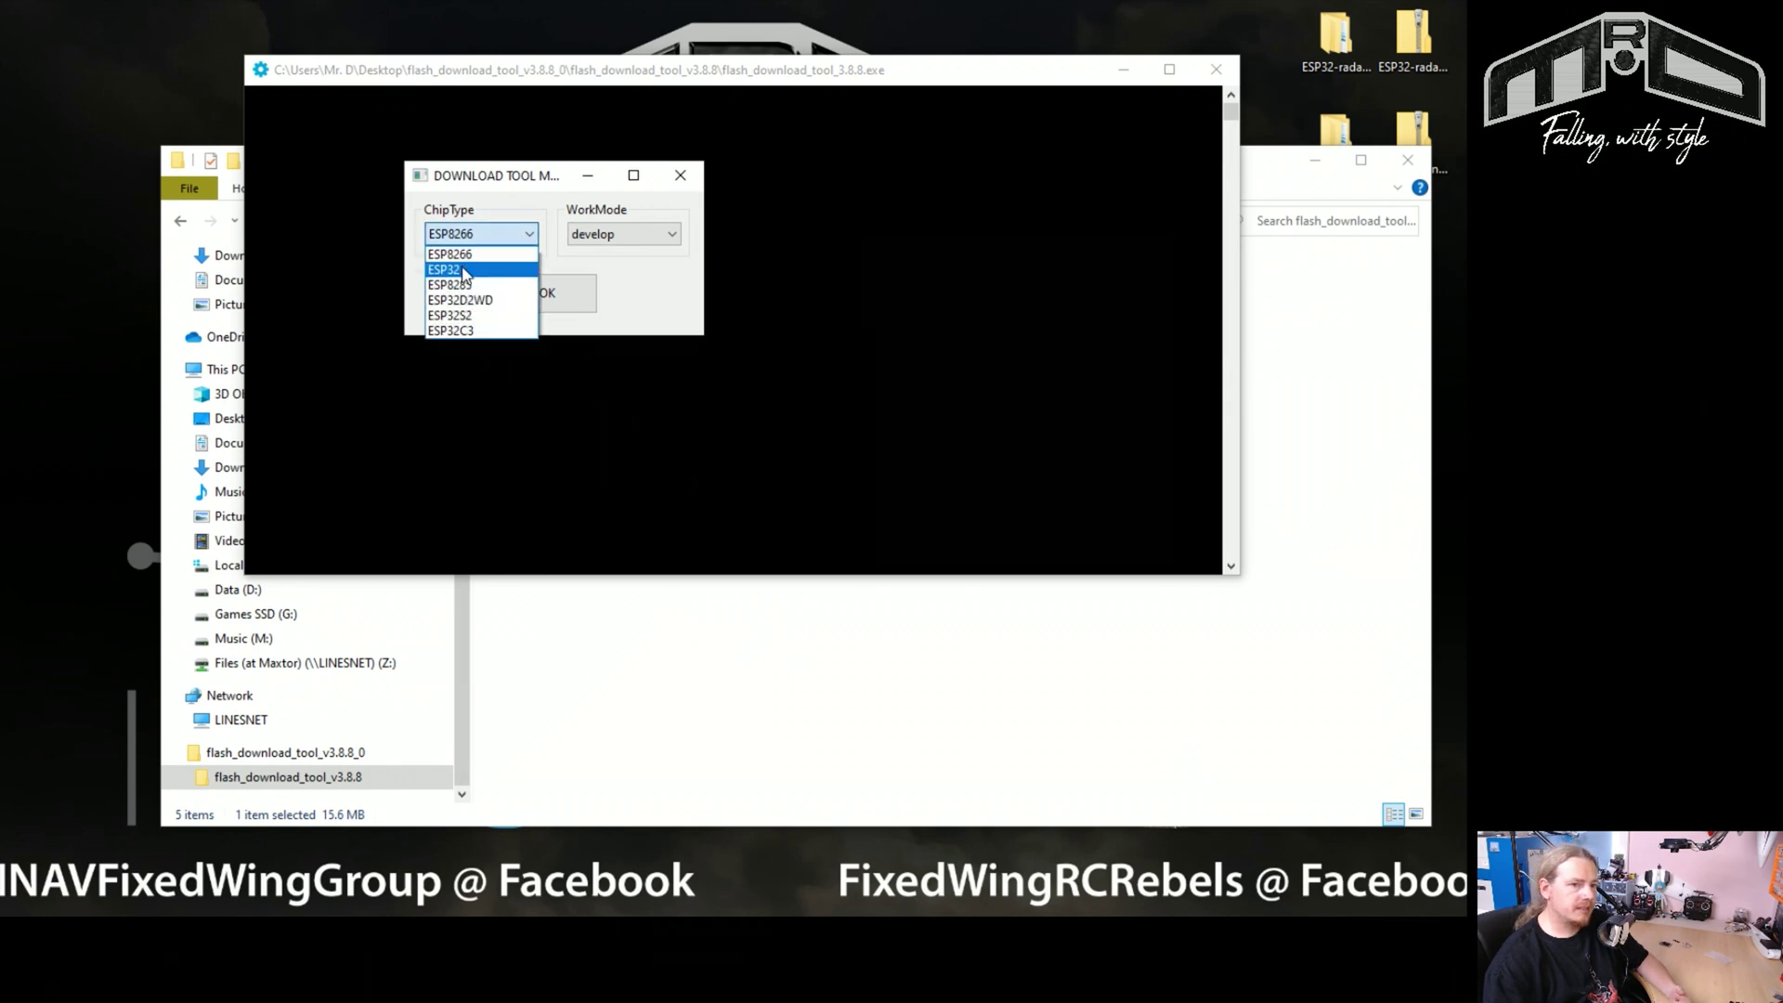
click(463, 271)
click(624, 234)
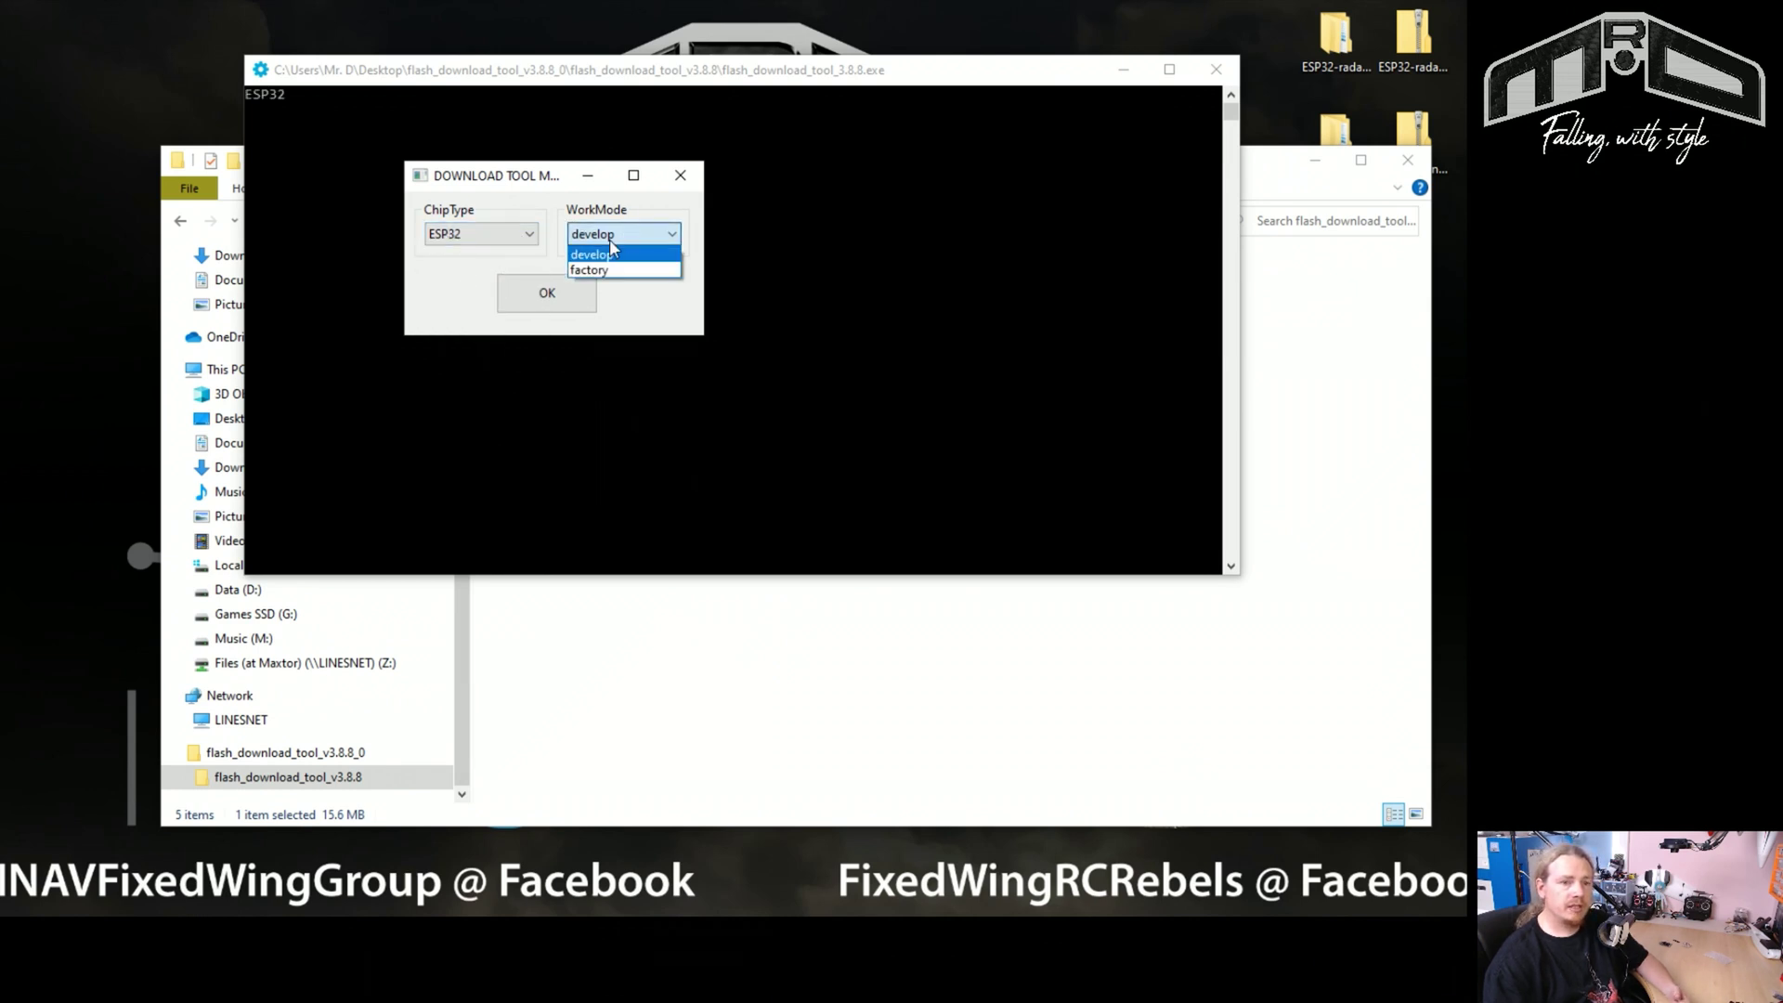
click(601, 251)
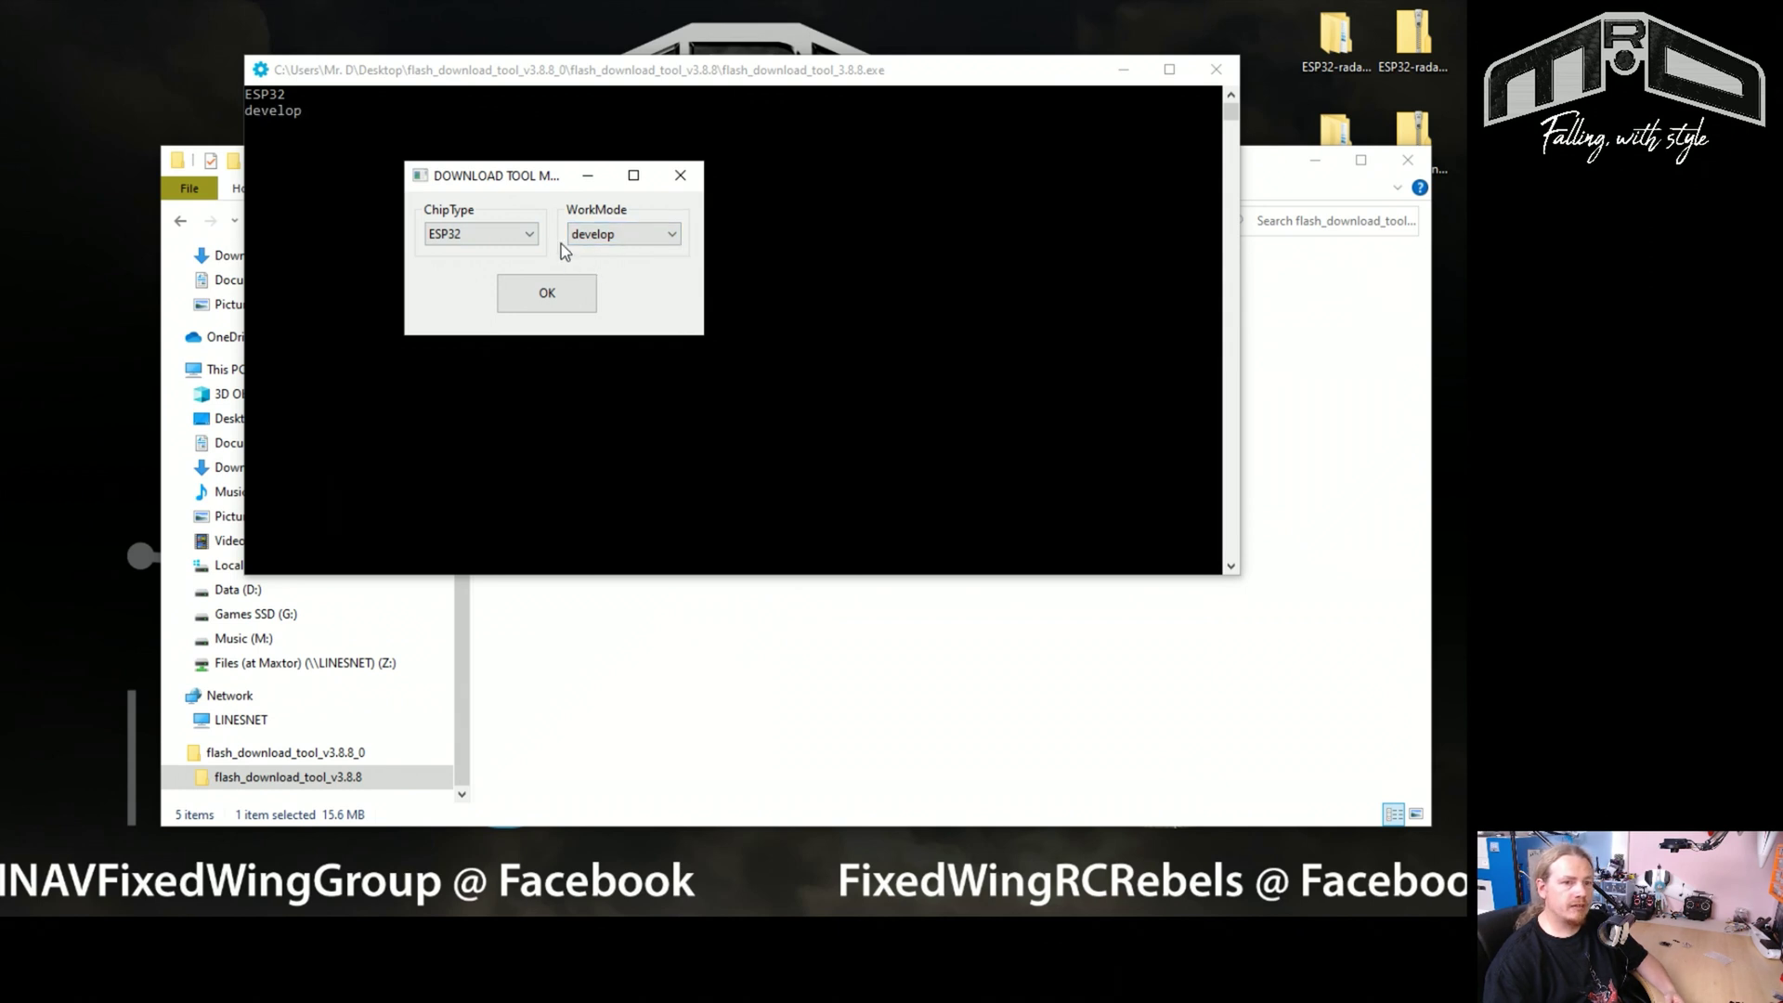
click(545, 299)
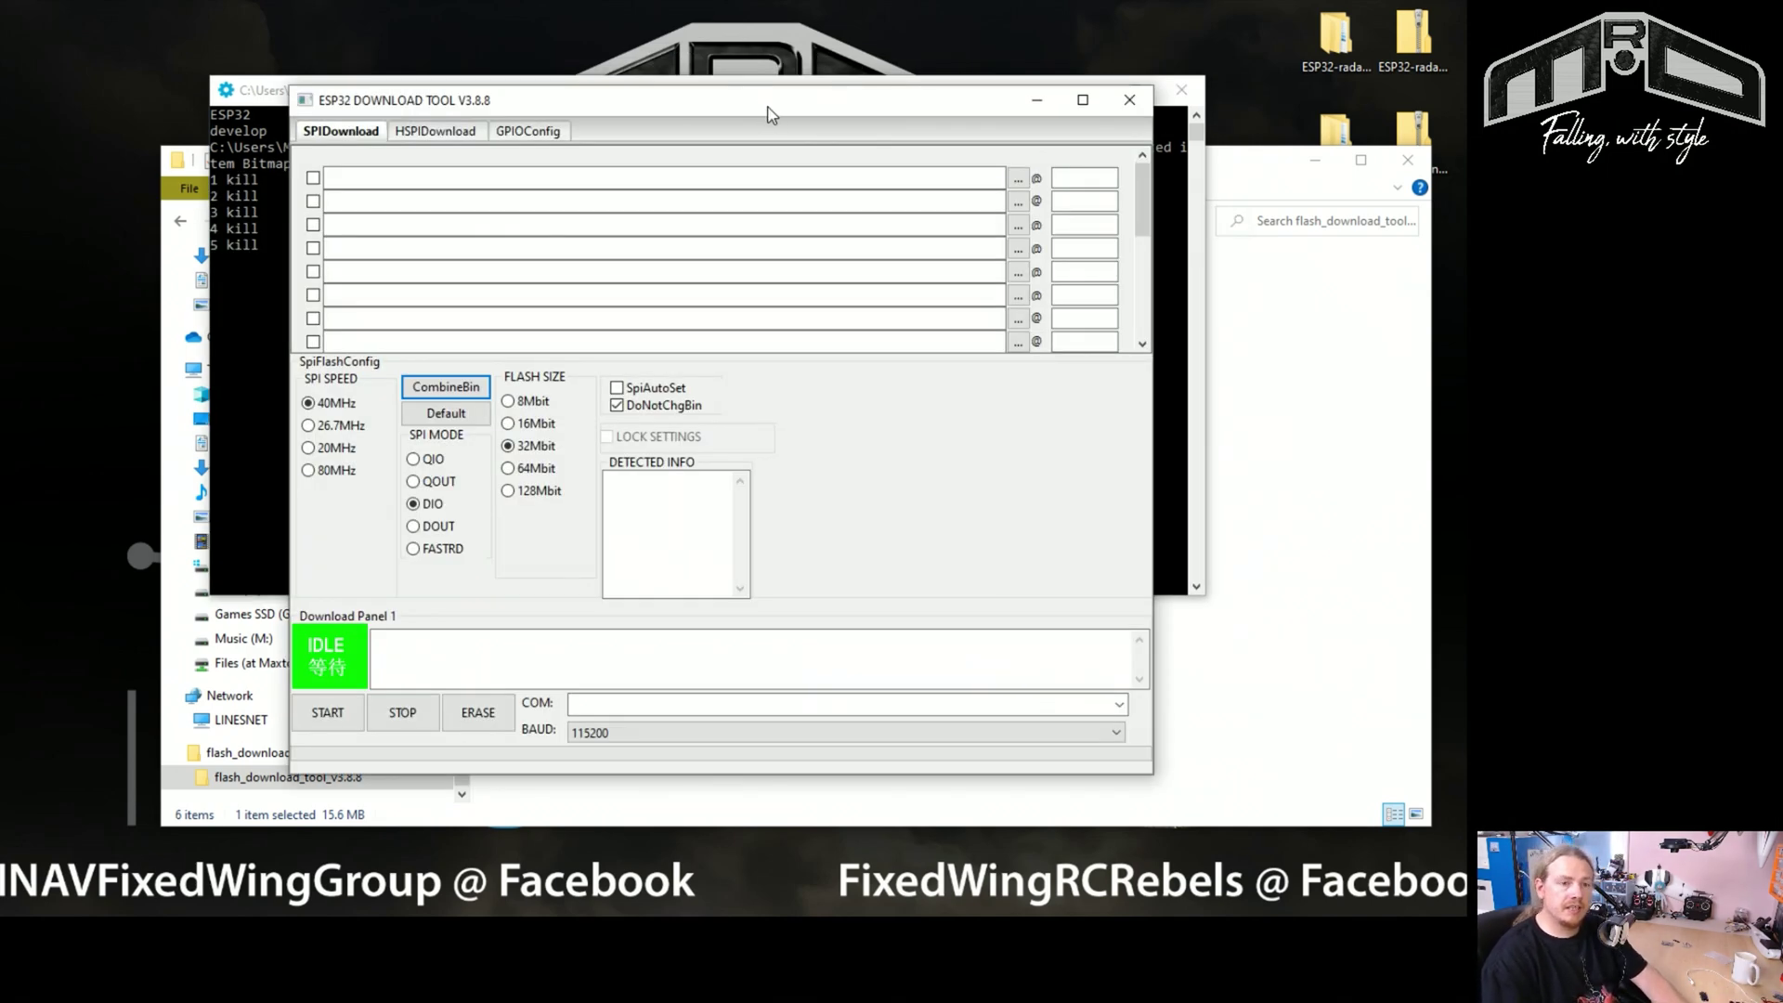
Step: Load 1_bootloader.bin from the ESP32-radar-868Mhz folder into the first row
click(1018, 180)
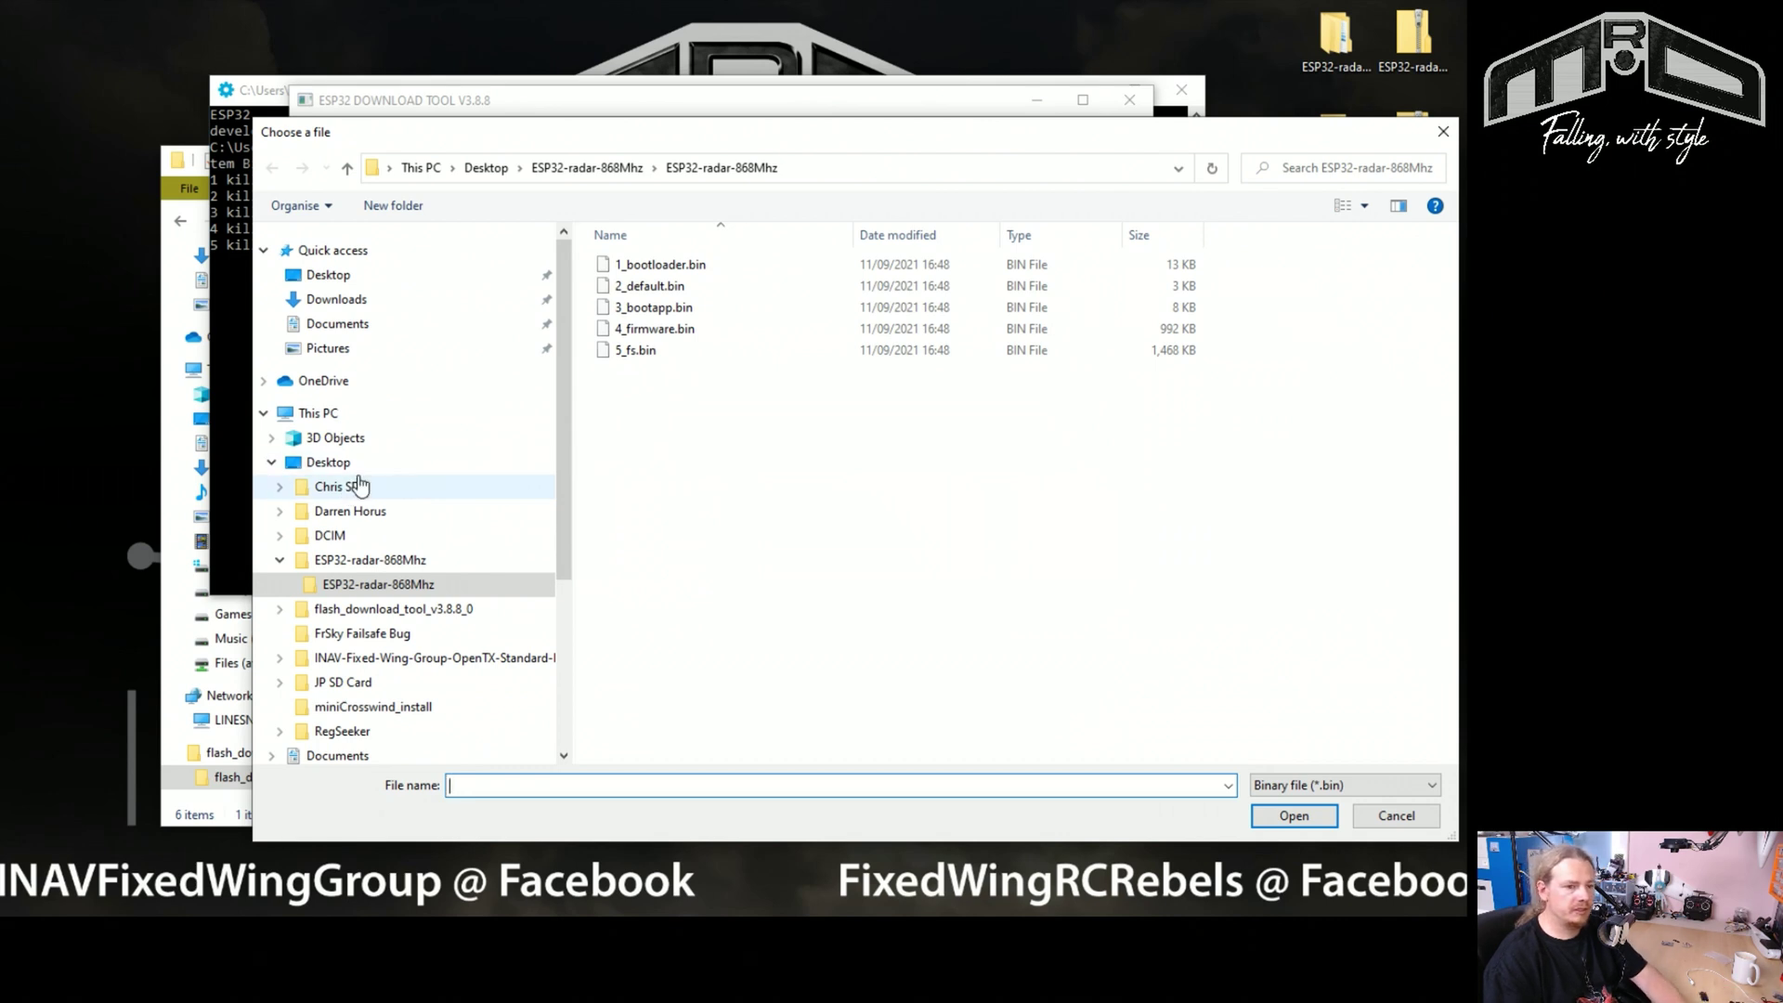
click(336, 585)
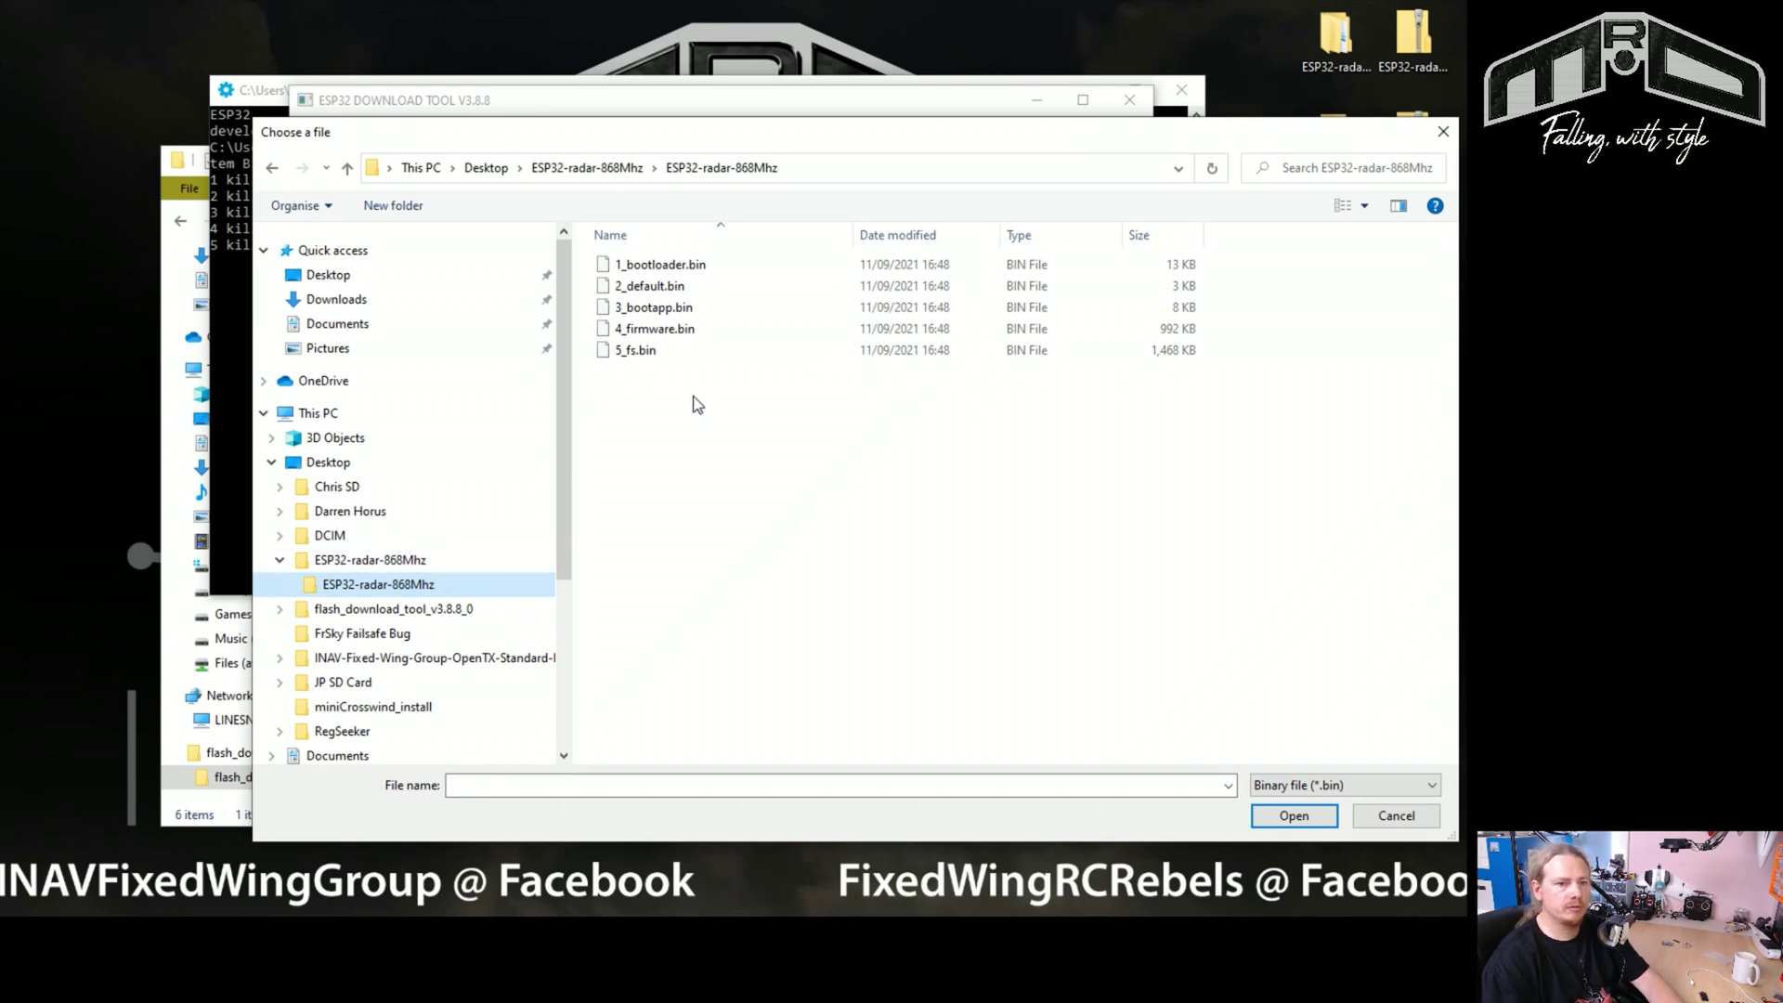
click(650, 269)
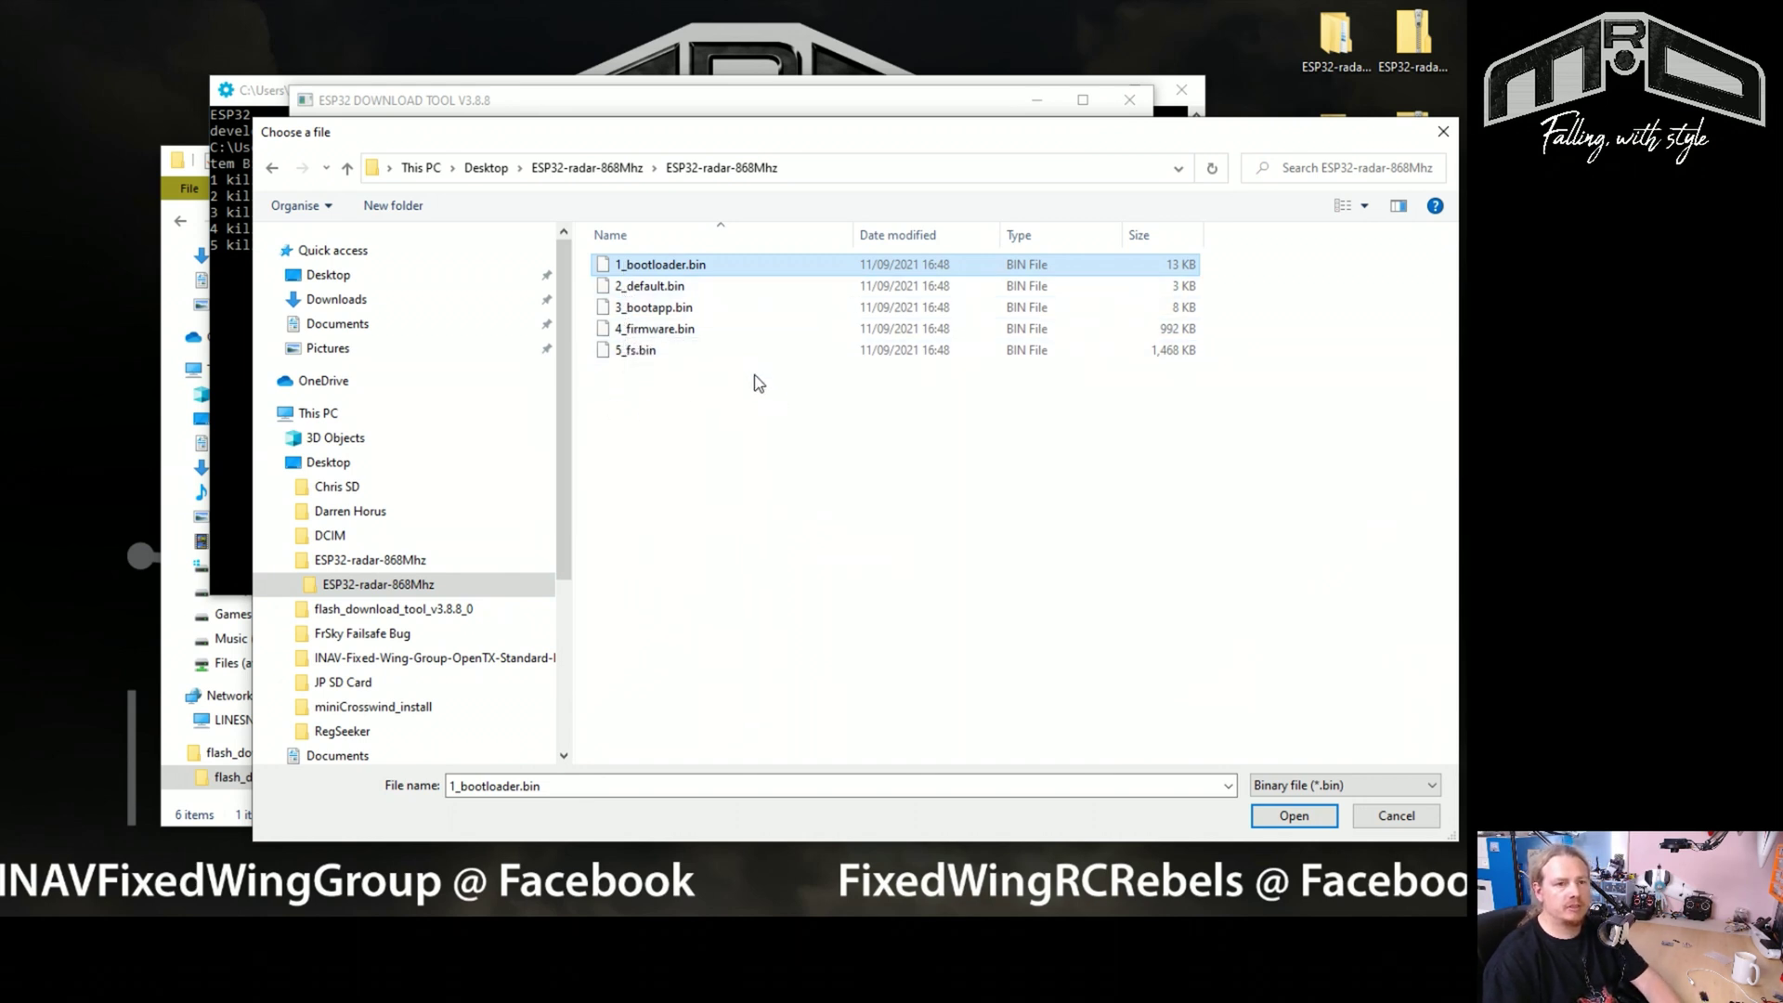
click(669, 265)
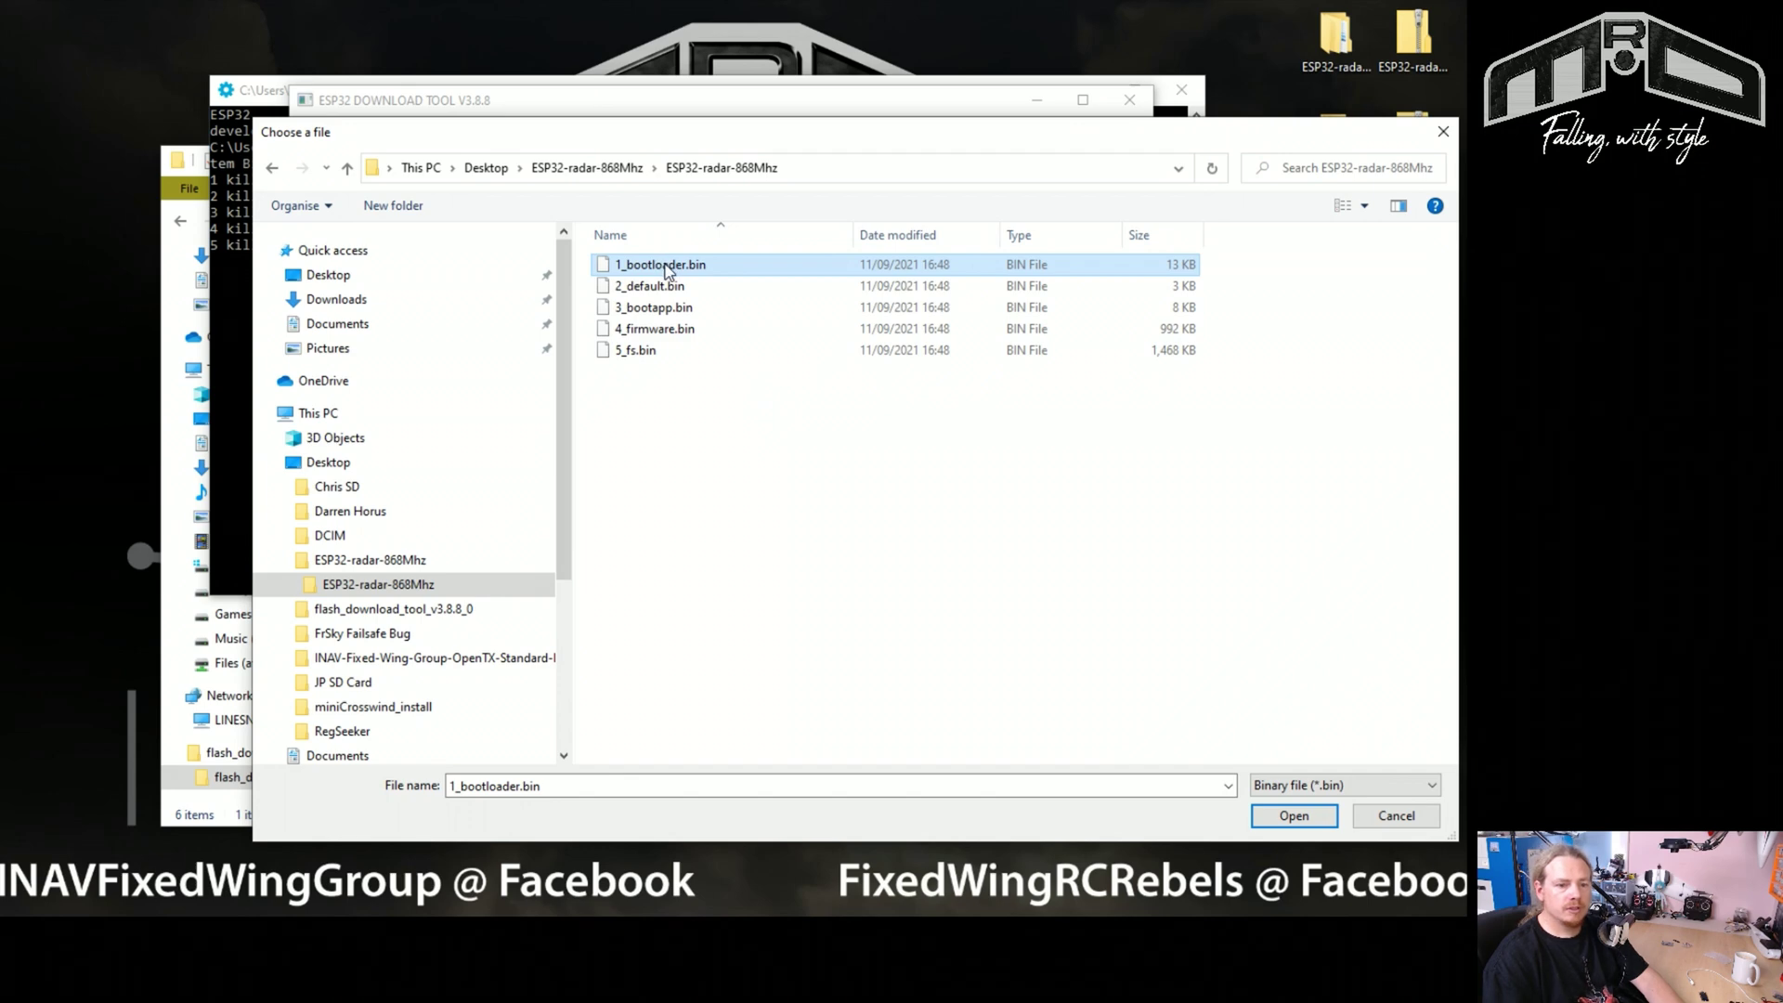
click(1292, 817)
click(1292, 816)
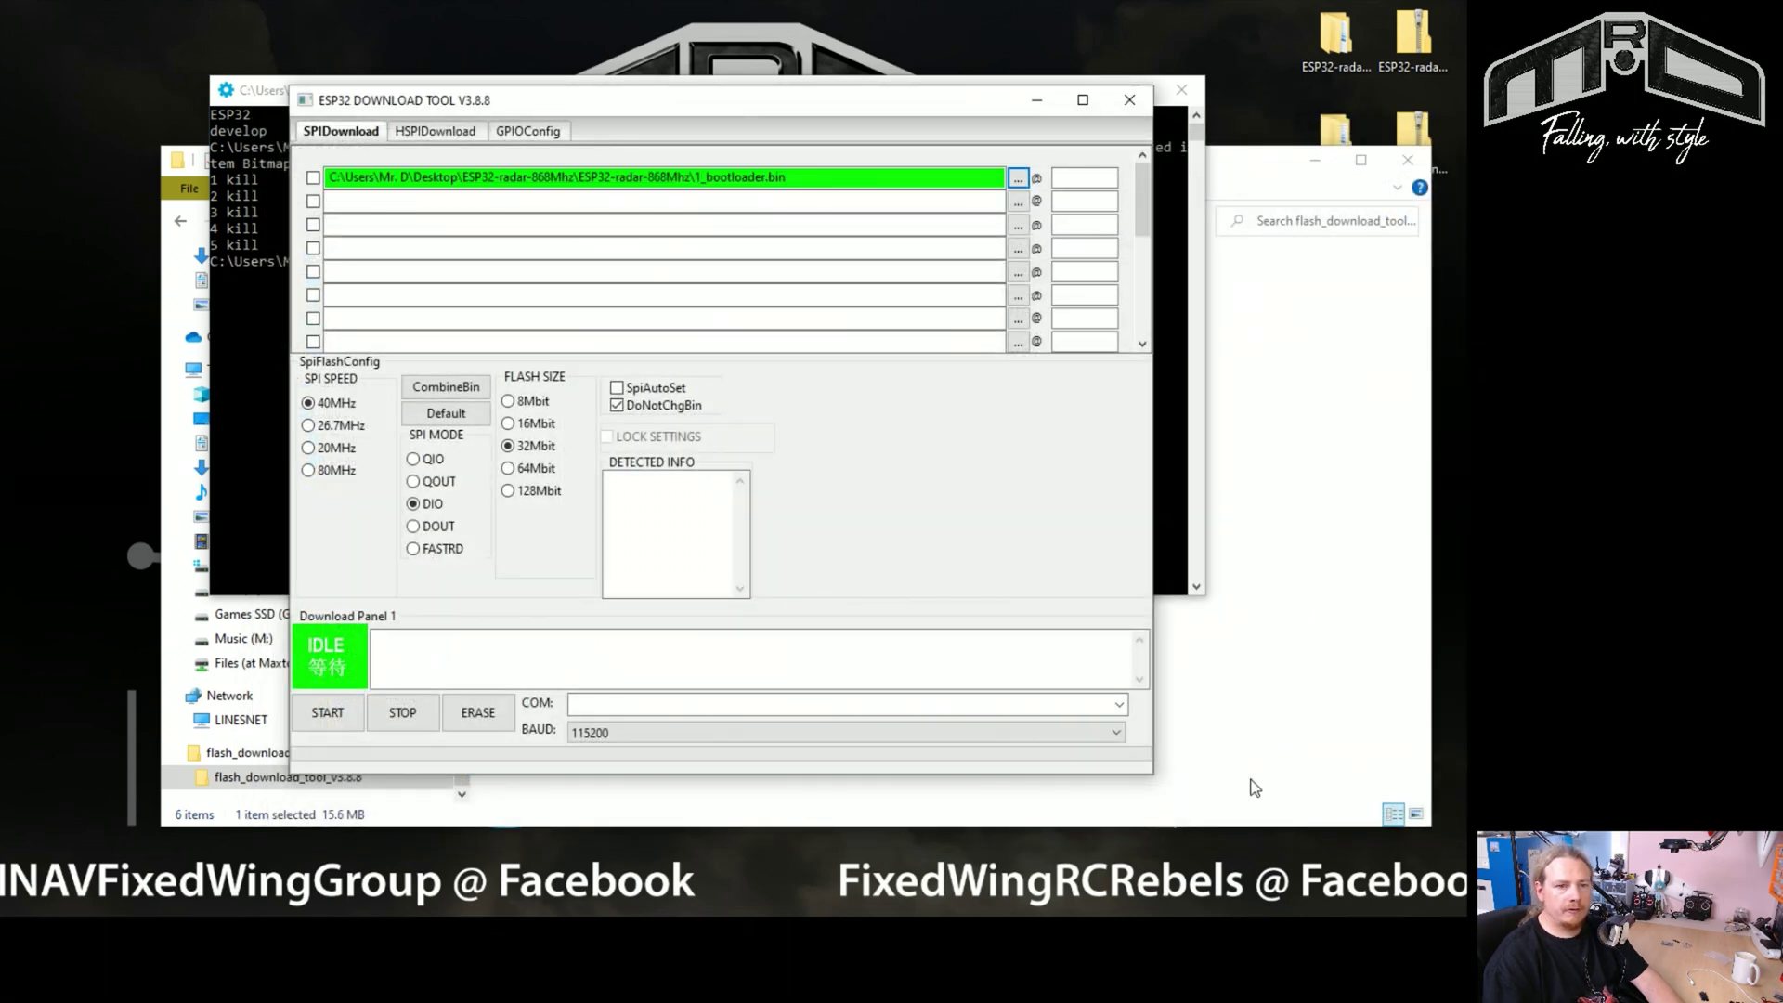
Step: Load 2_default.bin, 3_bootapp.bin, 4_firmware.bin and 5_fs.bin into rows two to five
click(1018, 201)
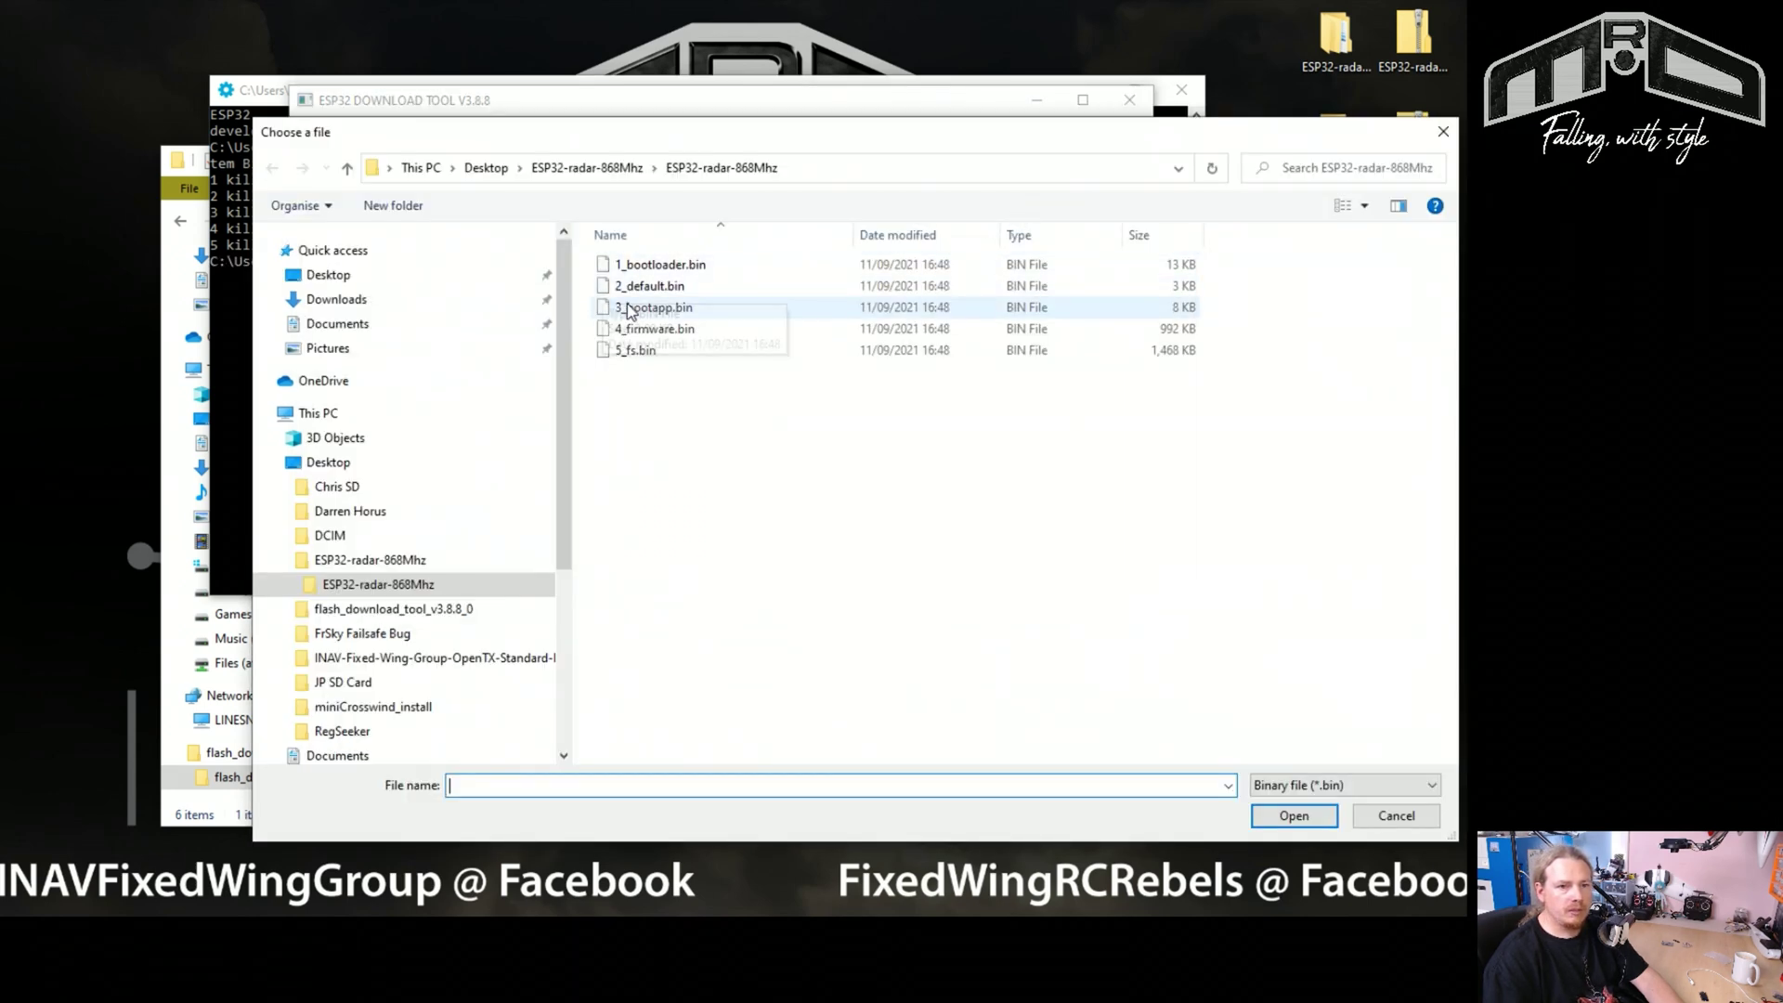
double_click(650, 286)
click(1022, 223)
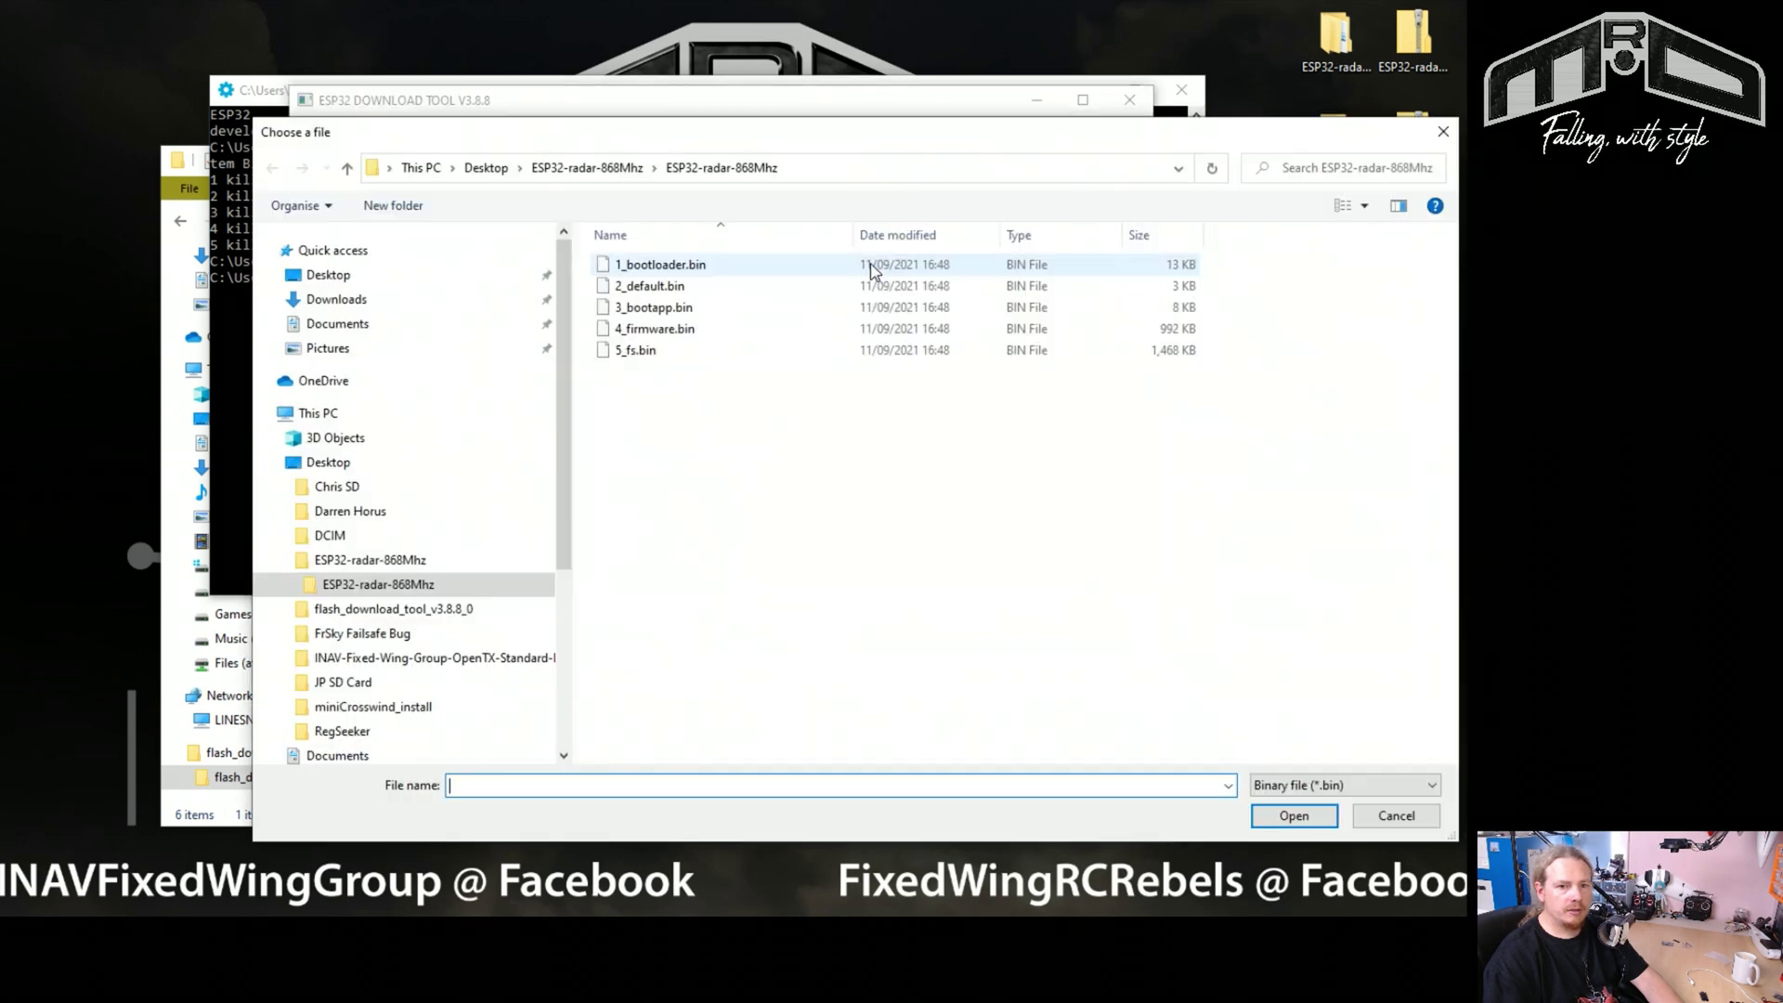
double_click(706, 307)
click(1018, 249)
double_click(729, 721)
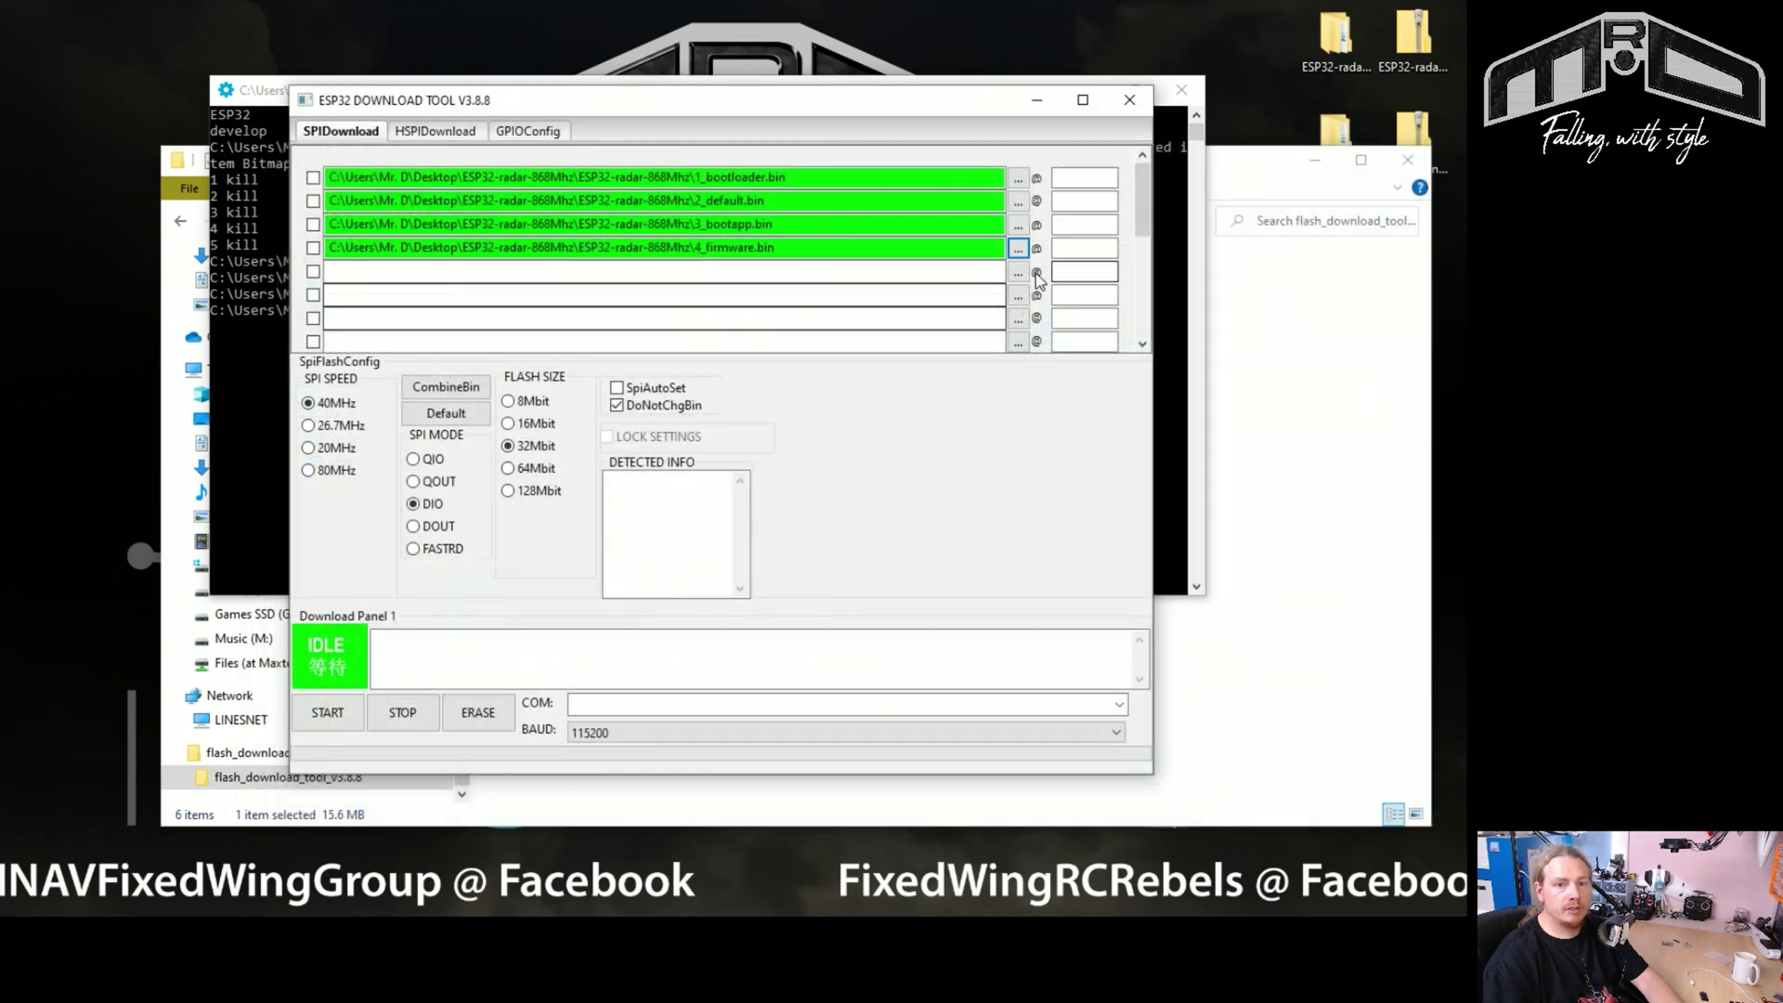
click(1018, 272)
double_click(647, 356)
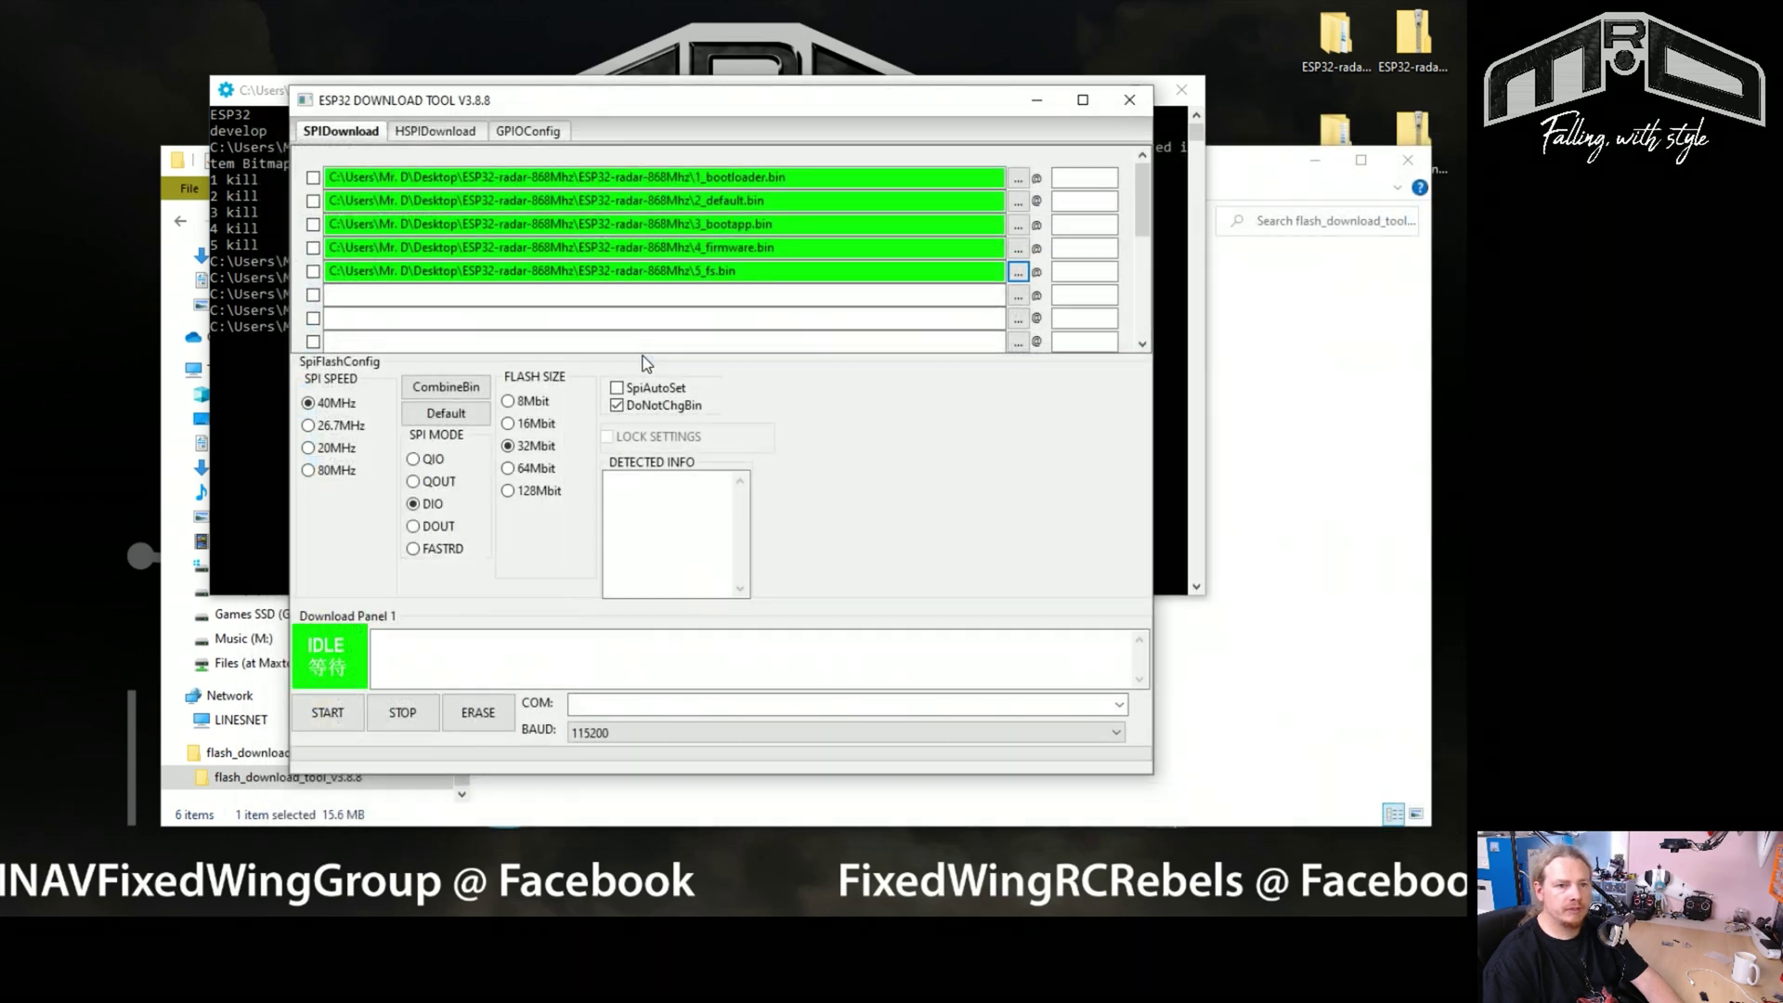
Step: Enter flash offsets 0x1000, 0x8000, 0xe000, 0x10000 and 0x291000 for the five rows
click(1073, 176)
click(1072, 176)
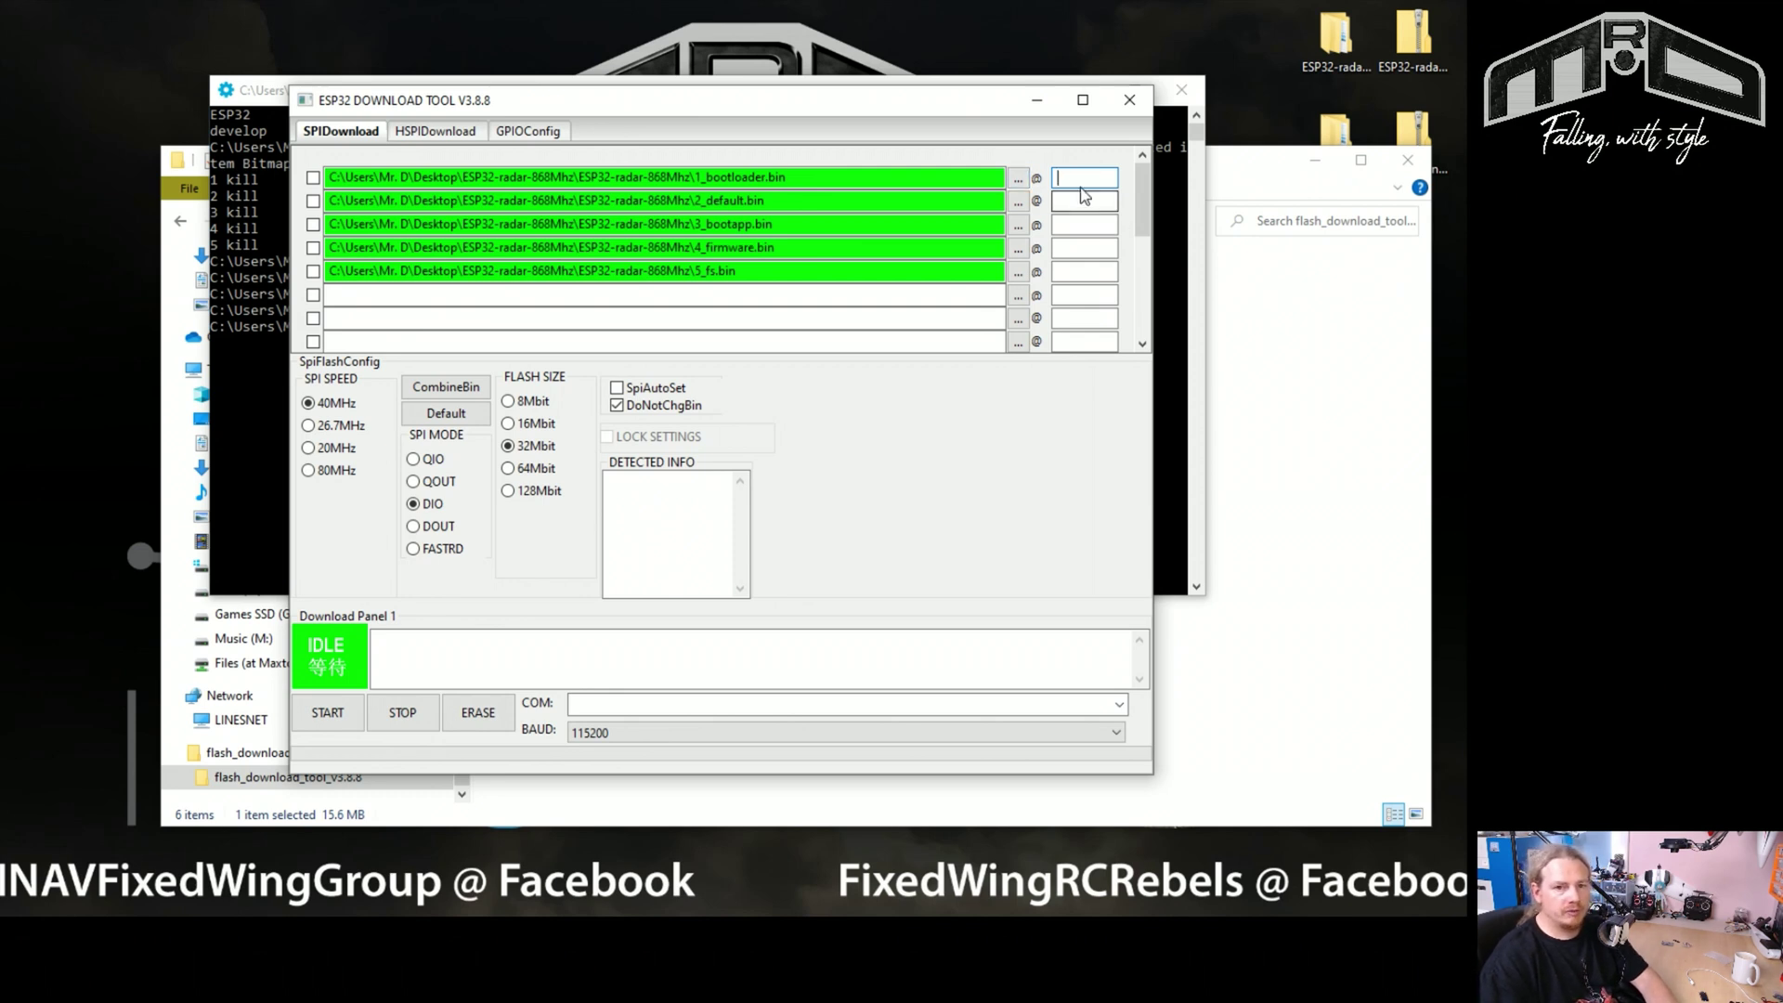
text(0x)
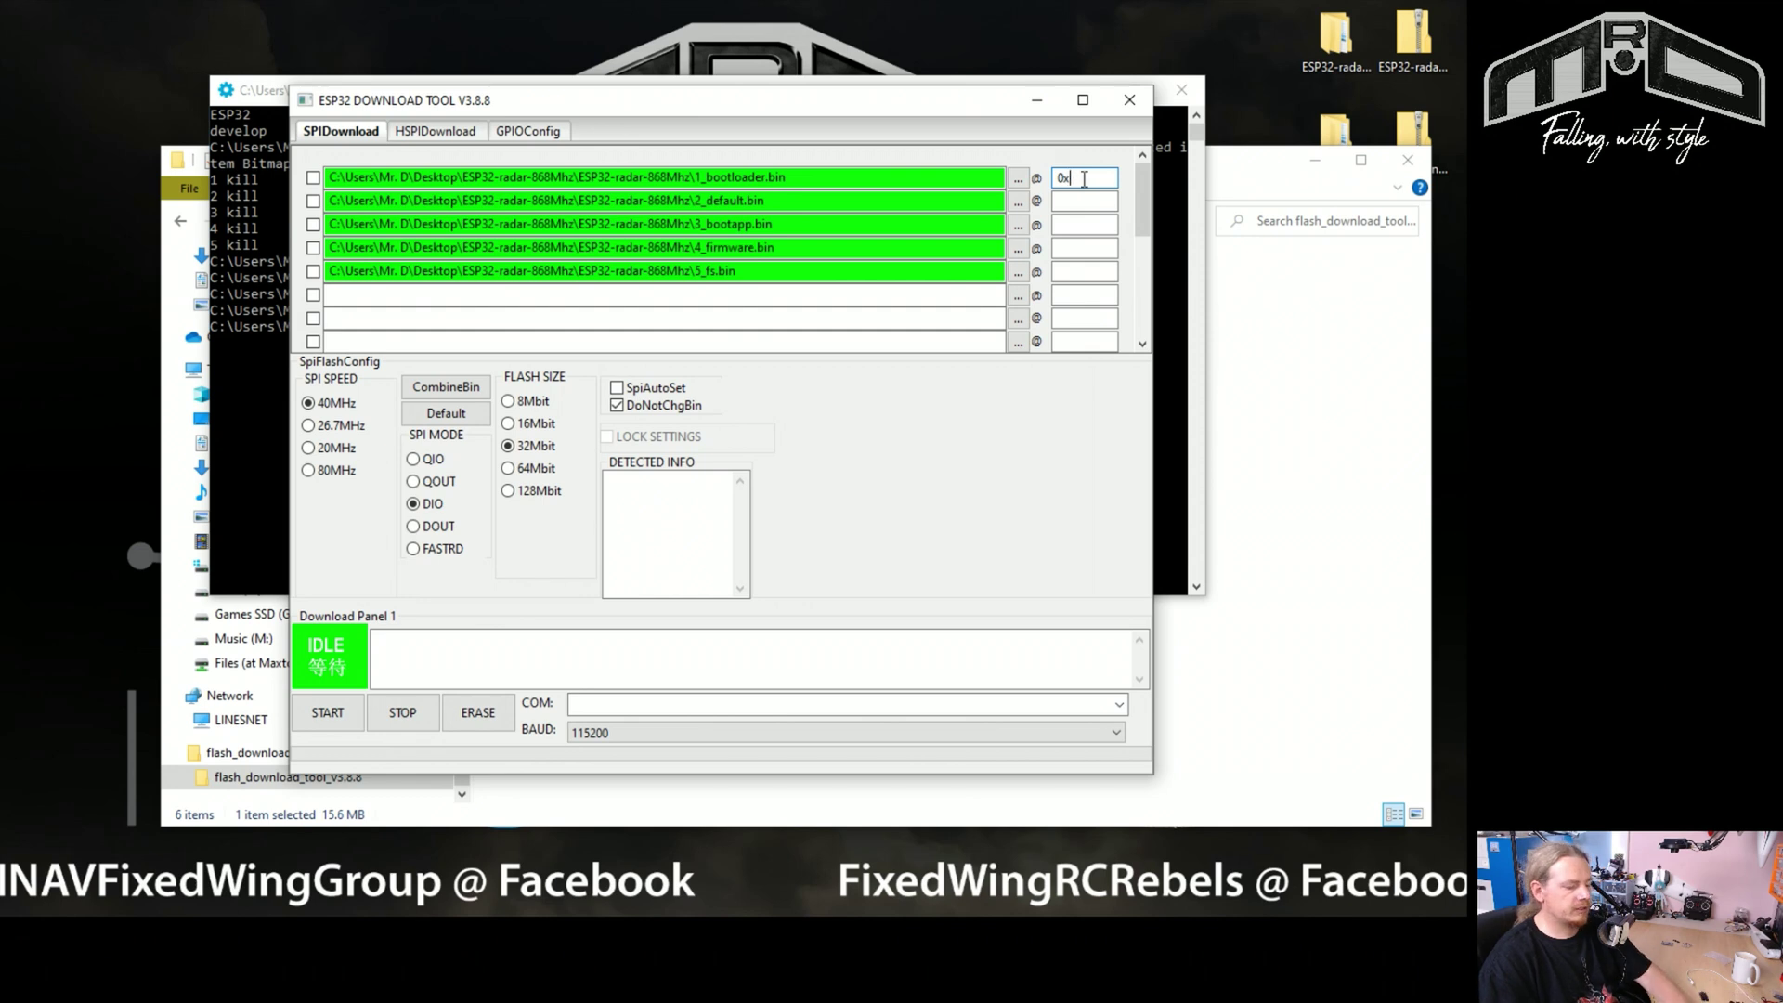
text(1000)
click(1081, 202)
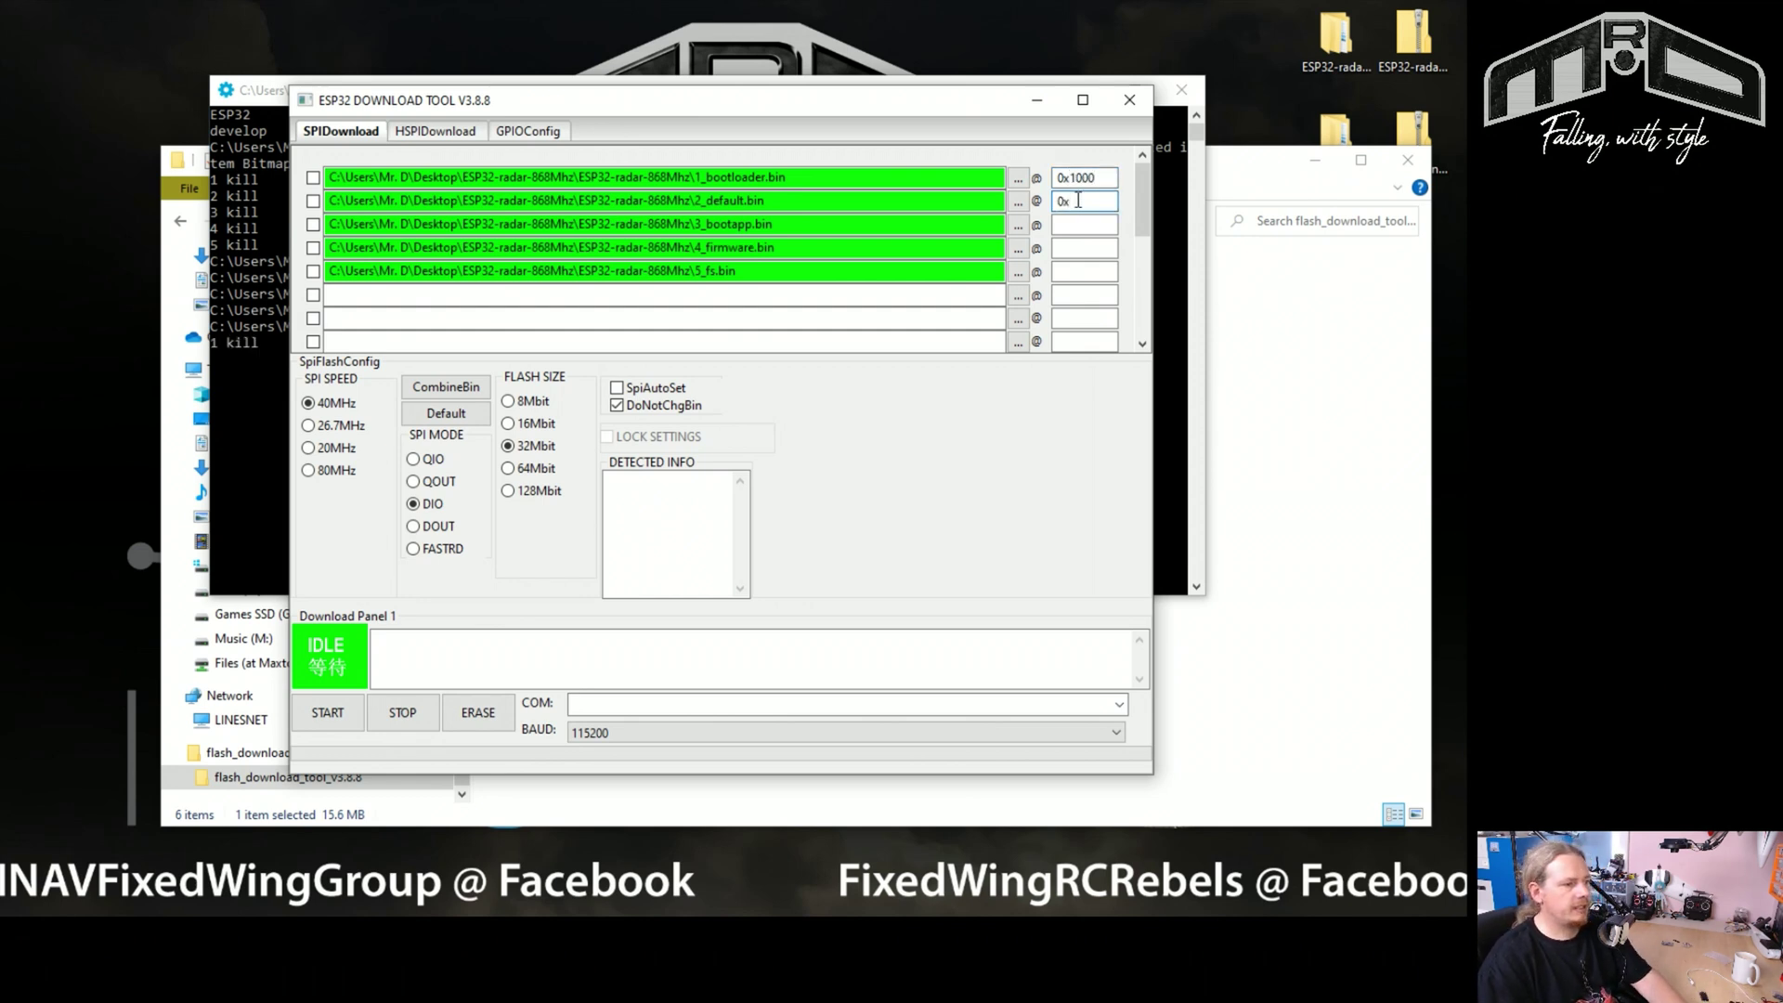
text(0x8000)
click(1060, 226)
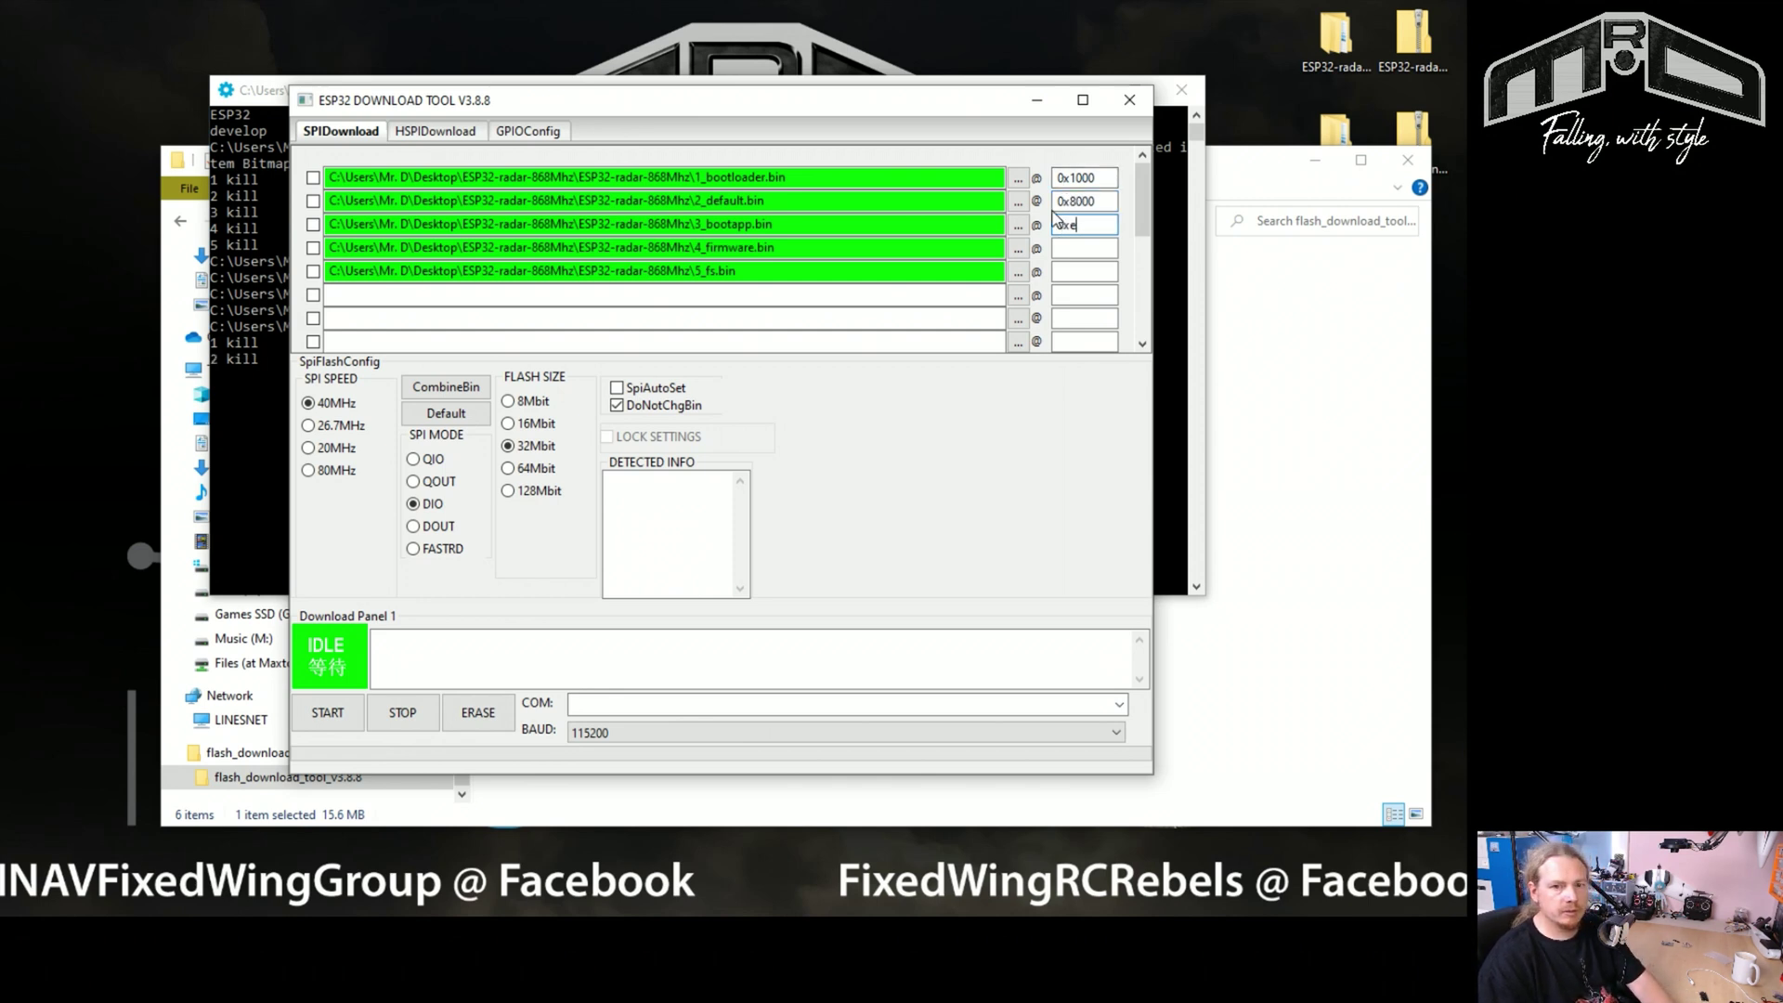
click(1087, 246)
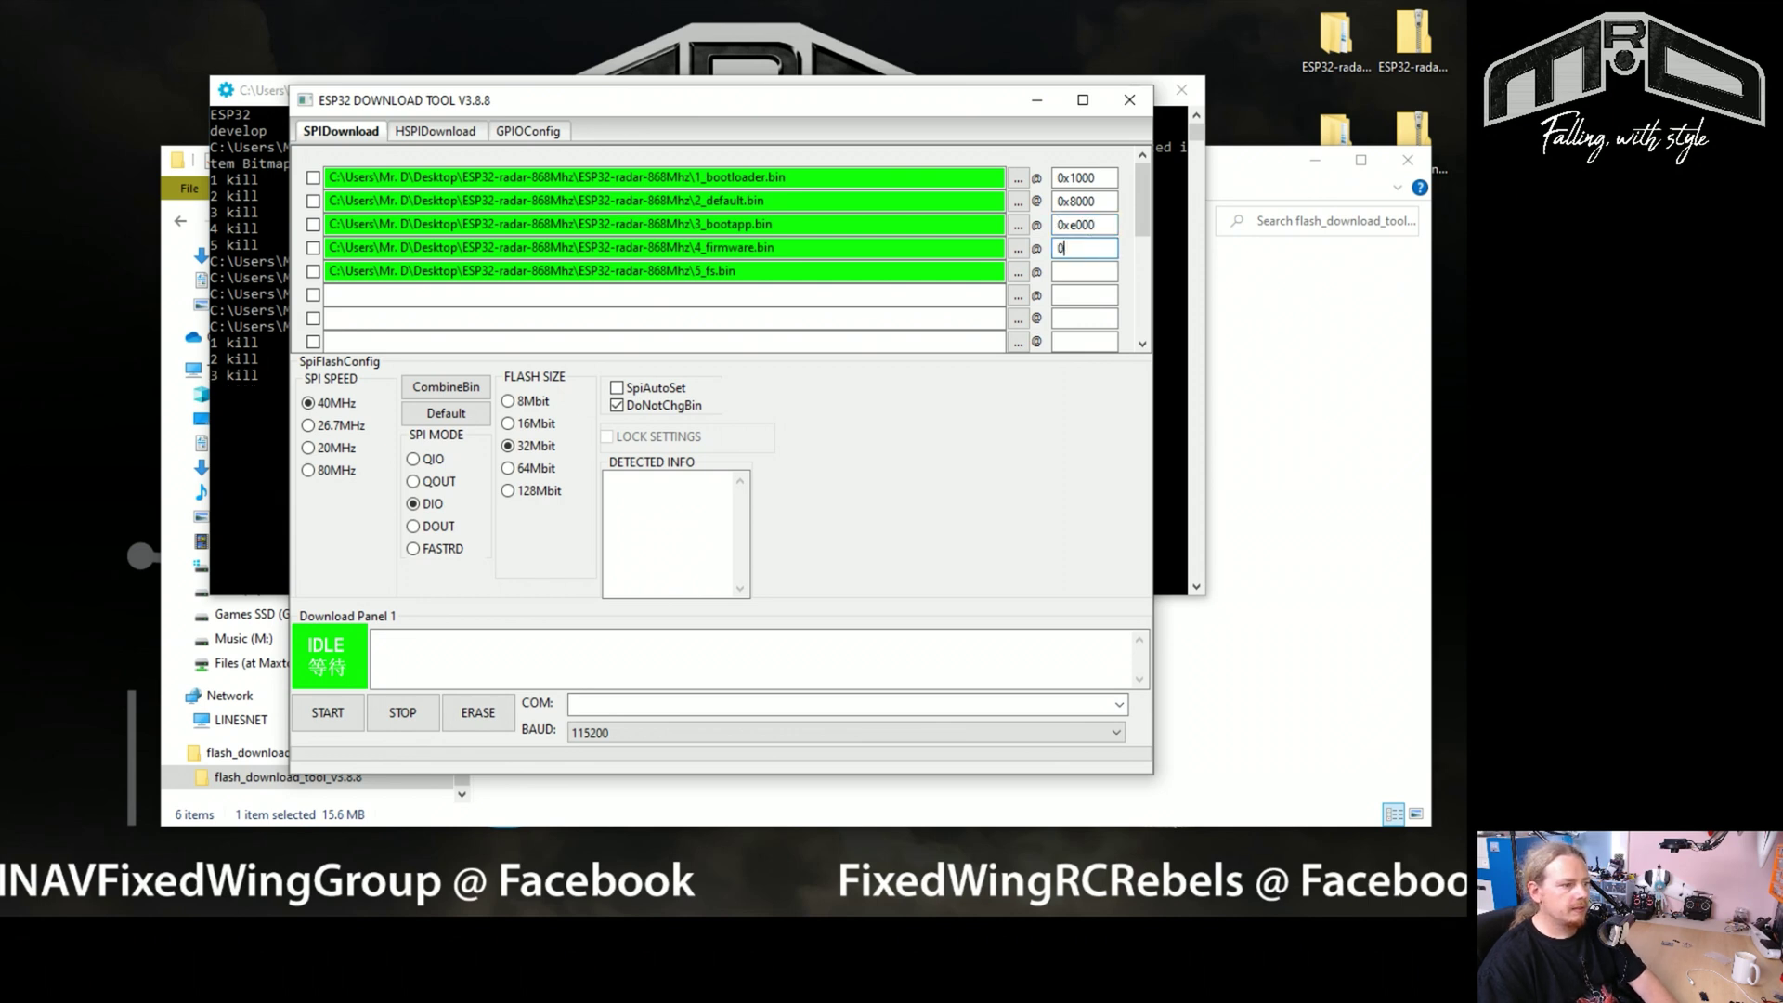
click(1083, 271)
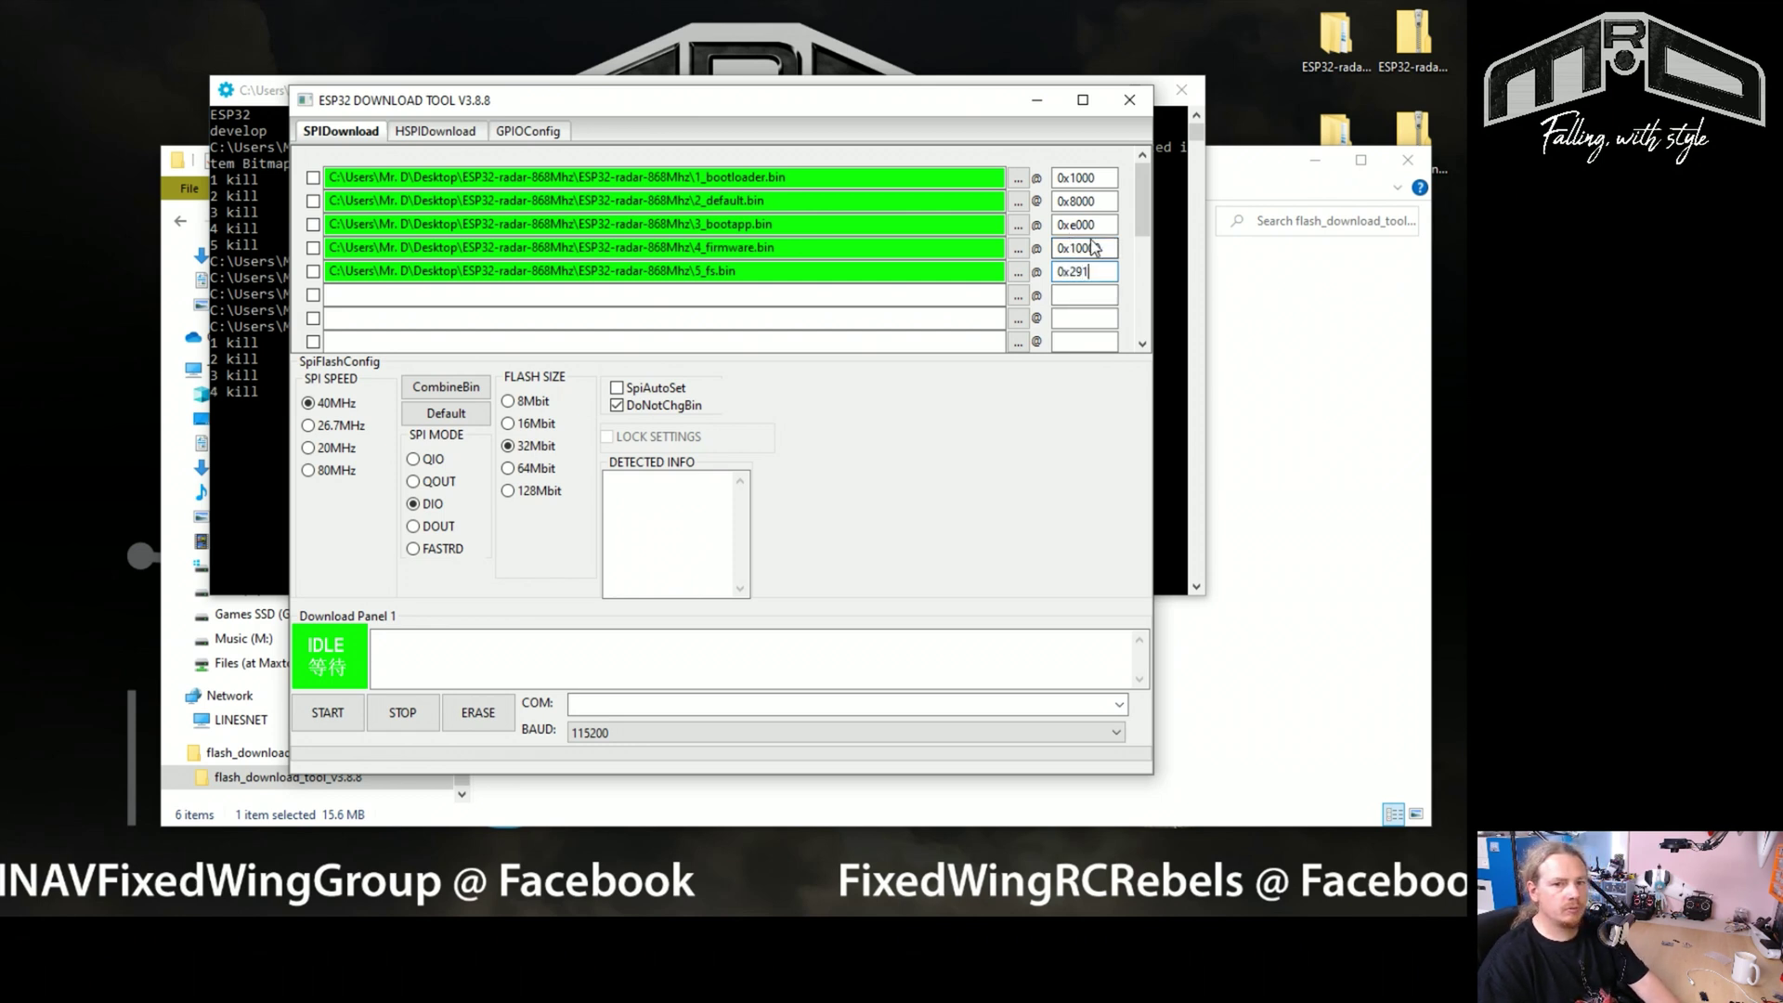
text(0x291000)
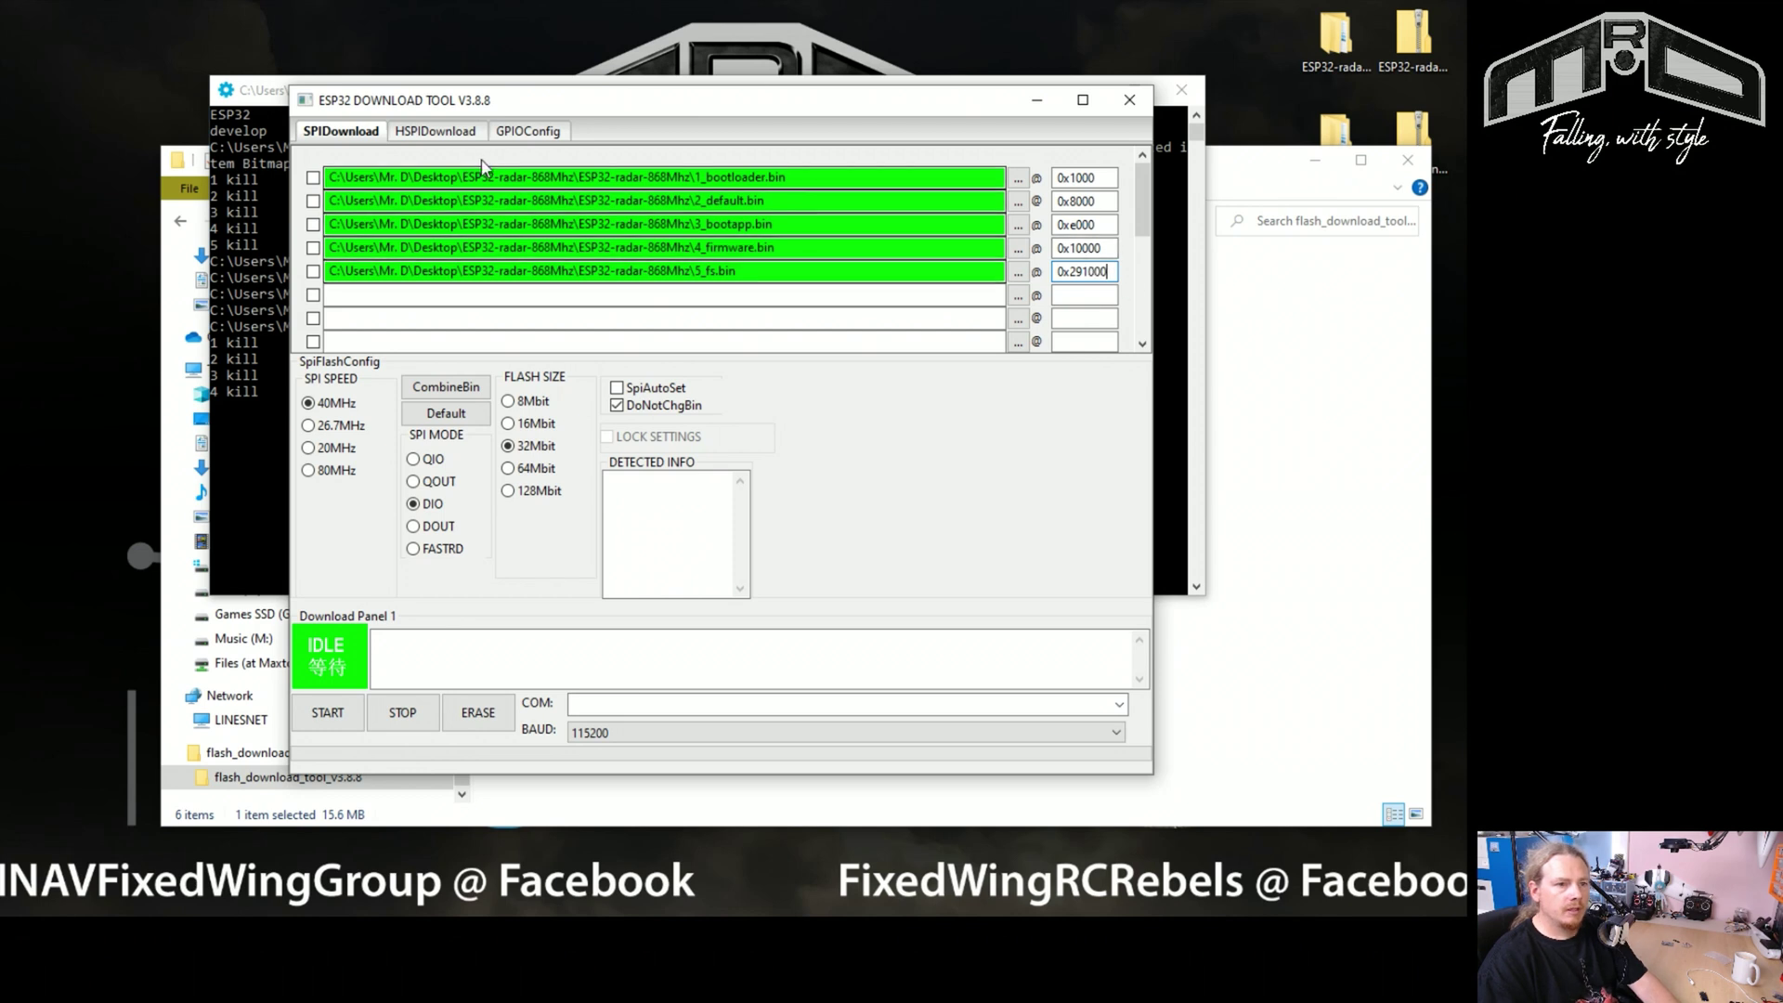
Step: Tick all five firmware rows and untick DoNotChgBin
click(313, 177)
click(313, 201)
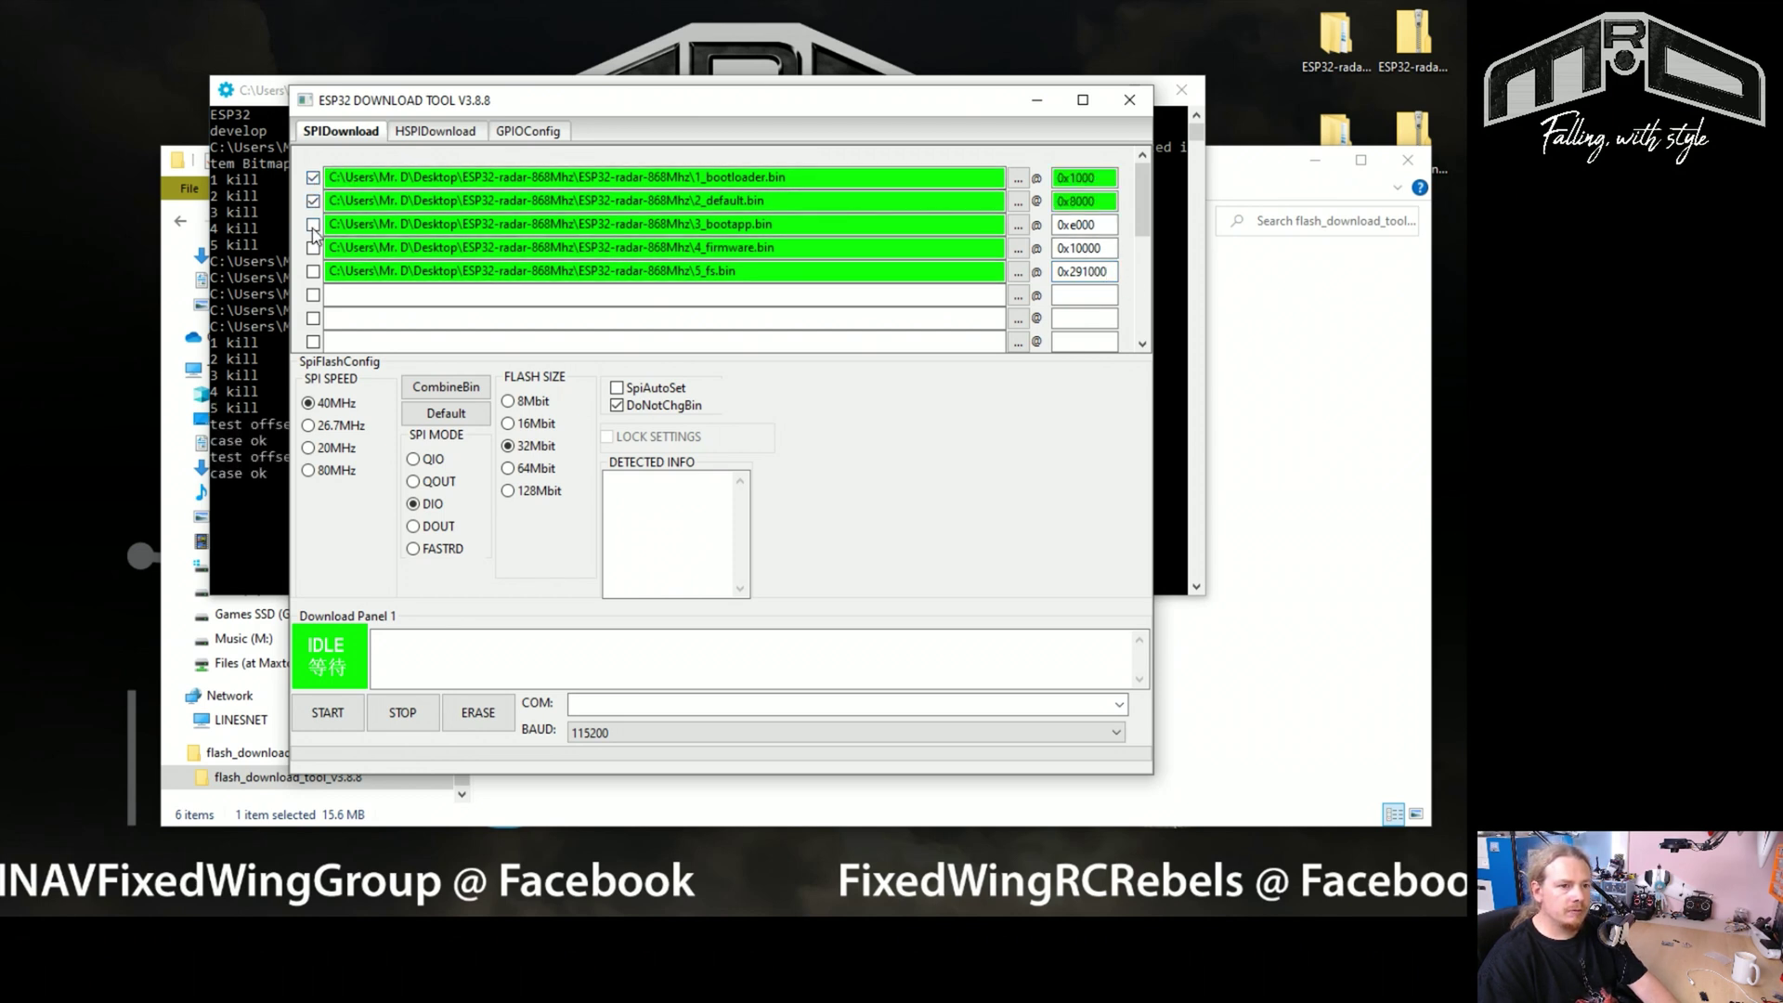
click(313, 224)
click(313, 247)
click(313, 271)
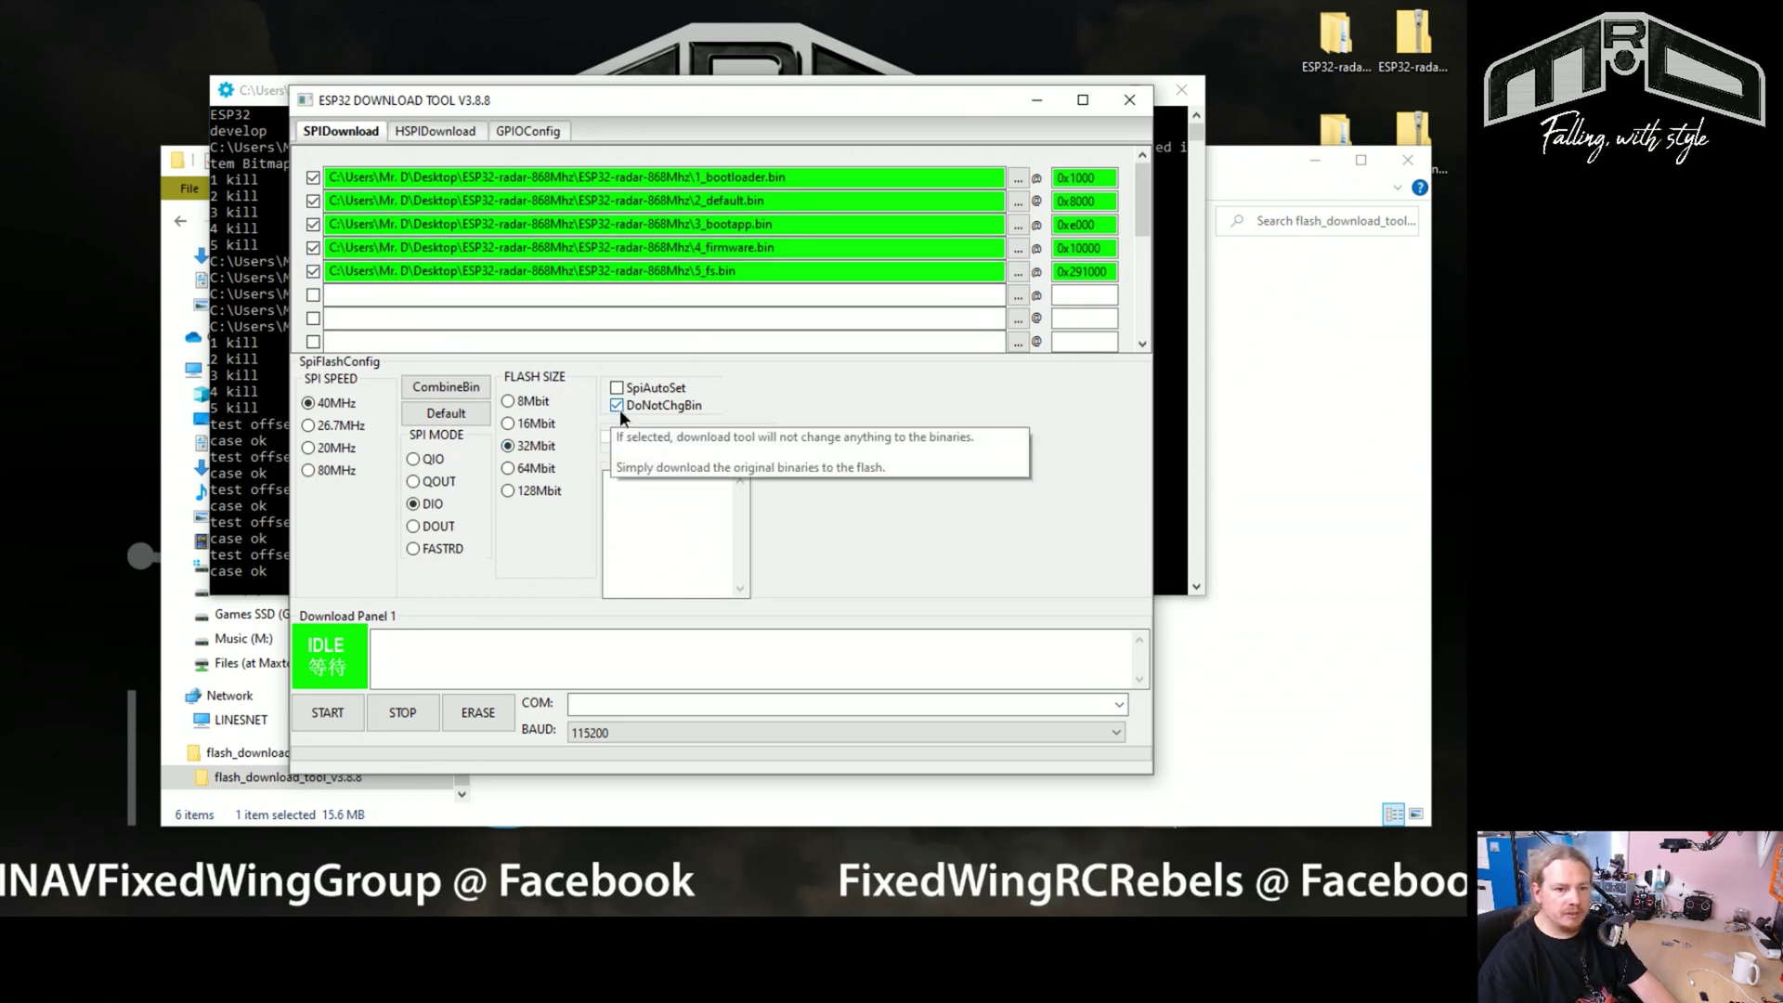
click(619, 410)
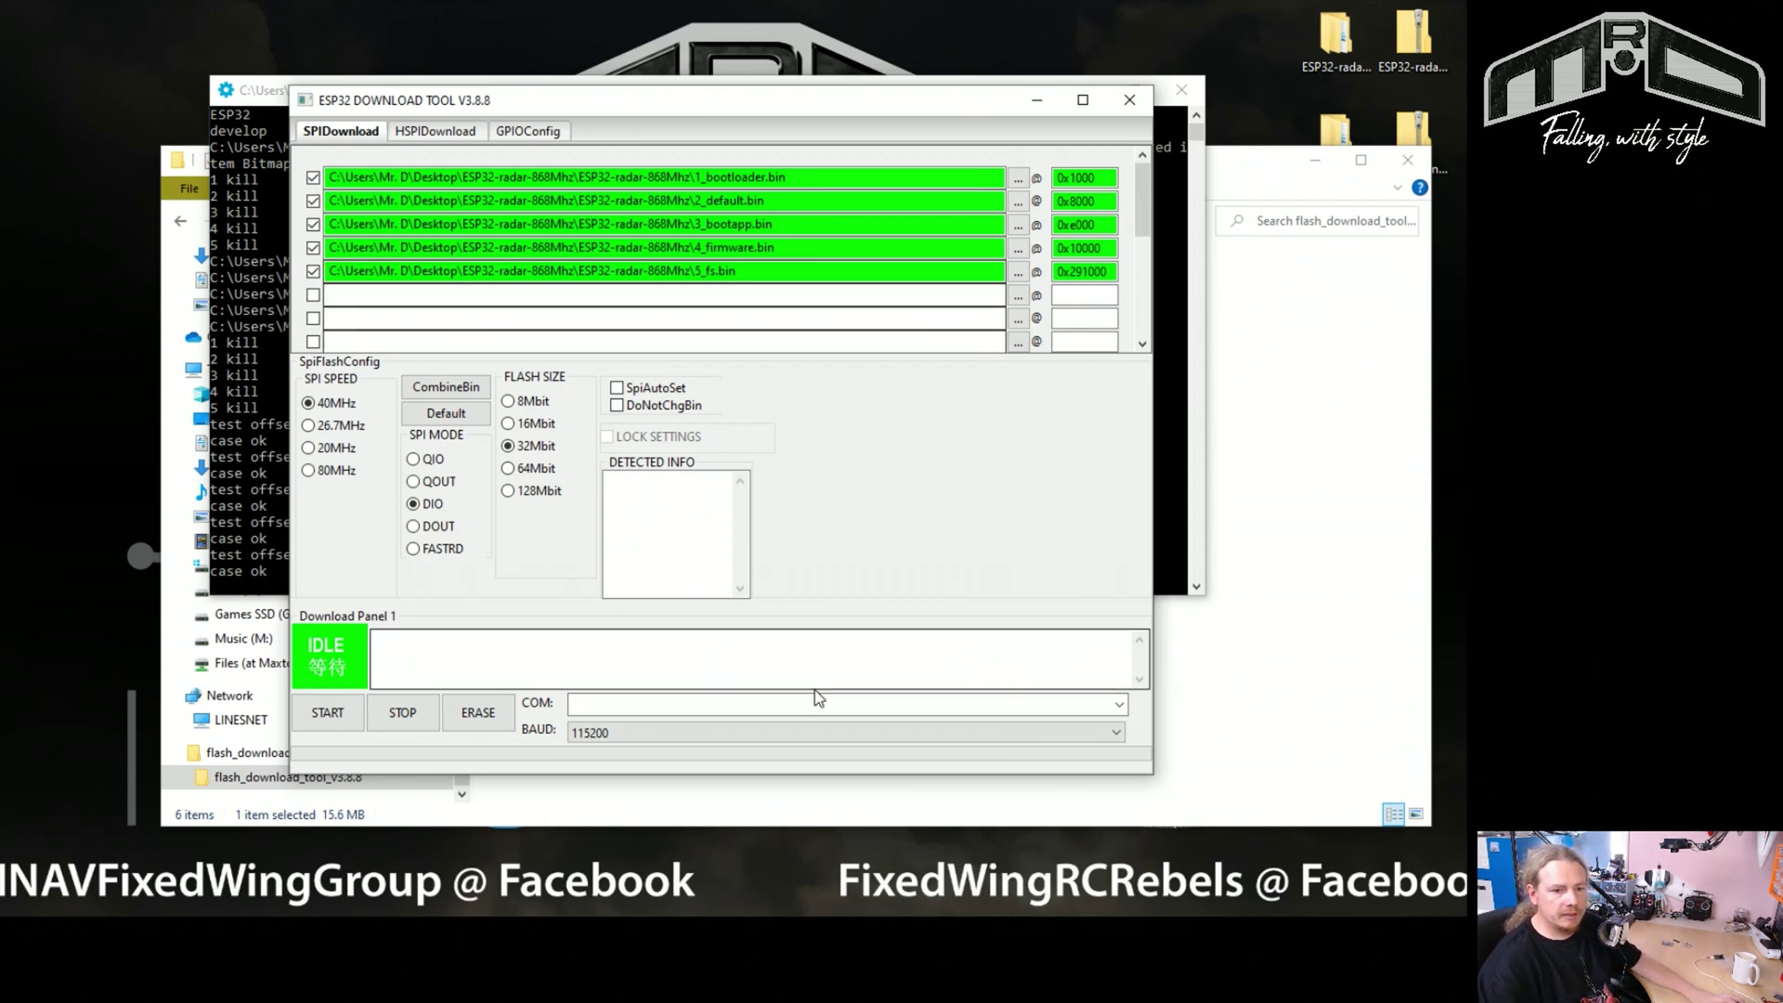
Step: Select COM6 at 921600 baud and start flashing the radar firmware
click(1119, 708)
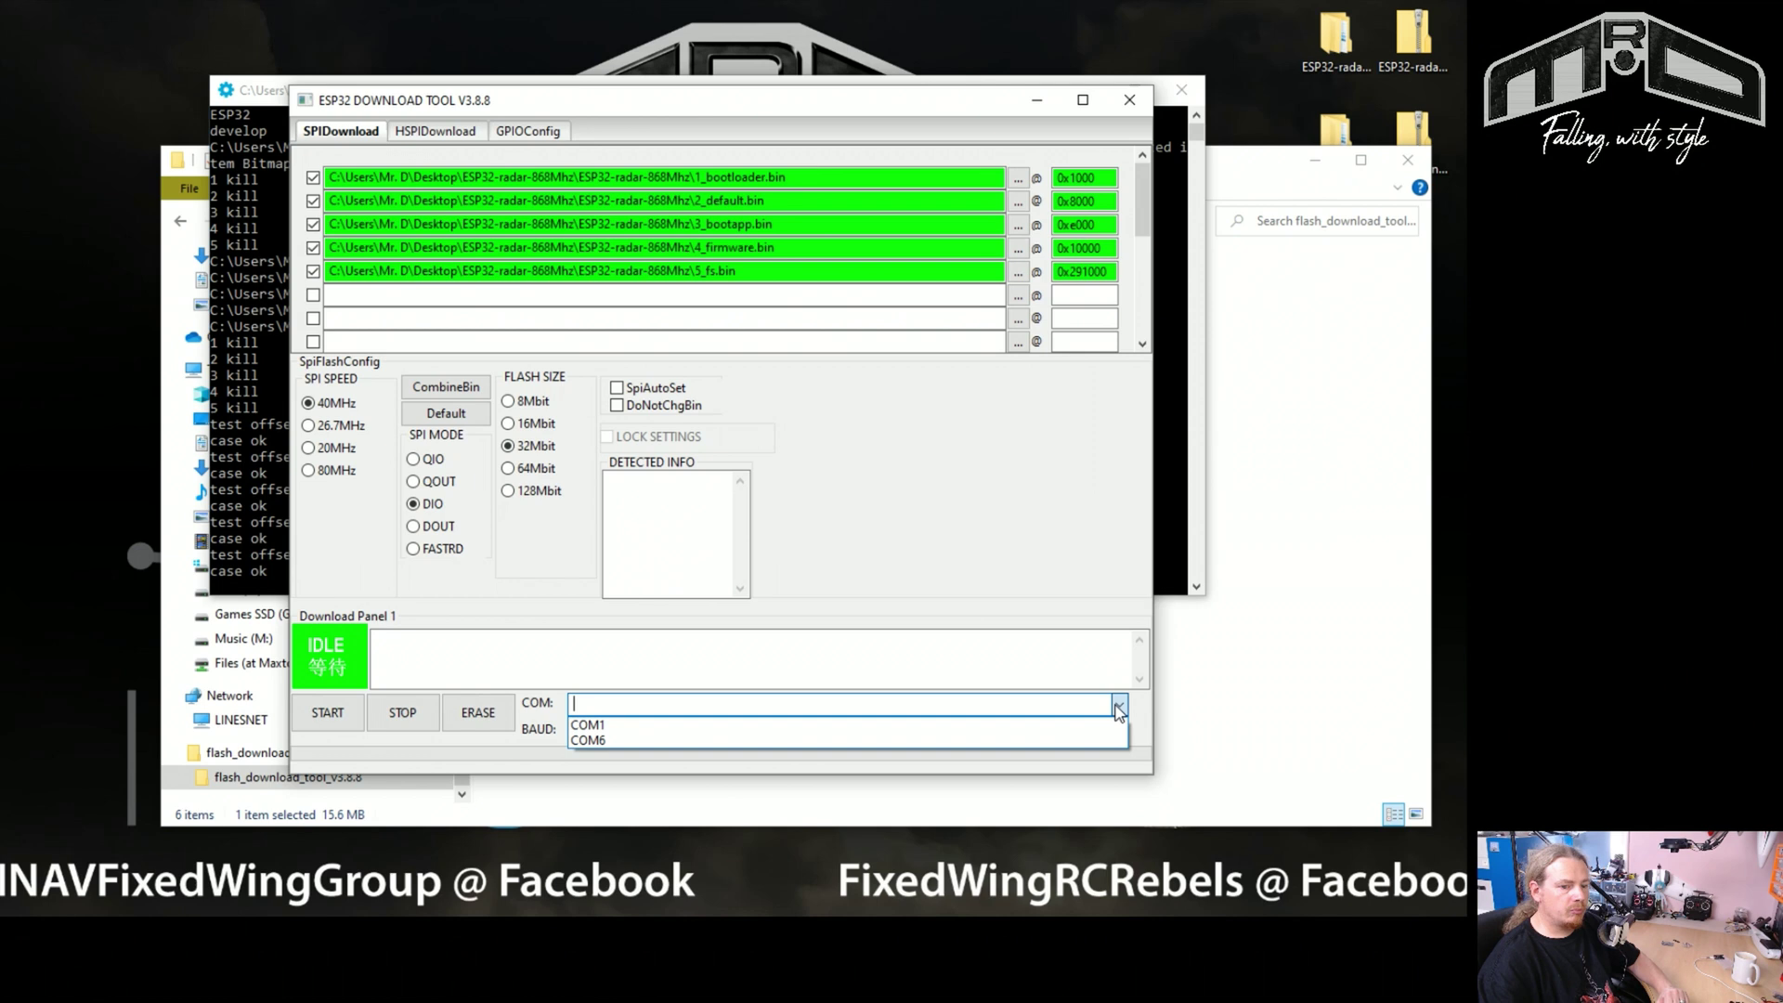
click(598, 742)
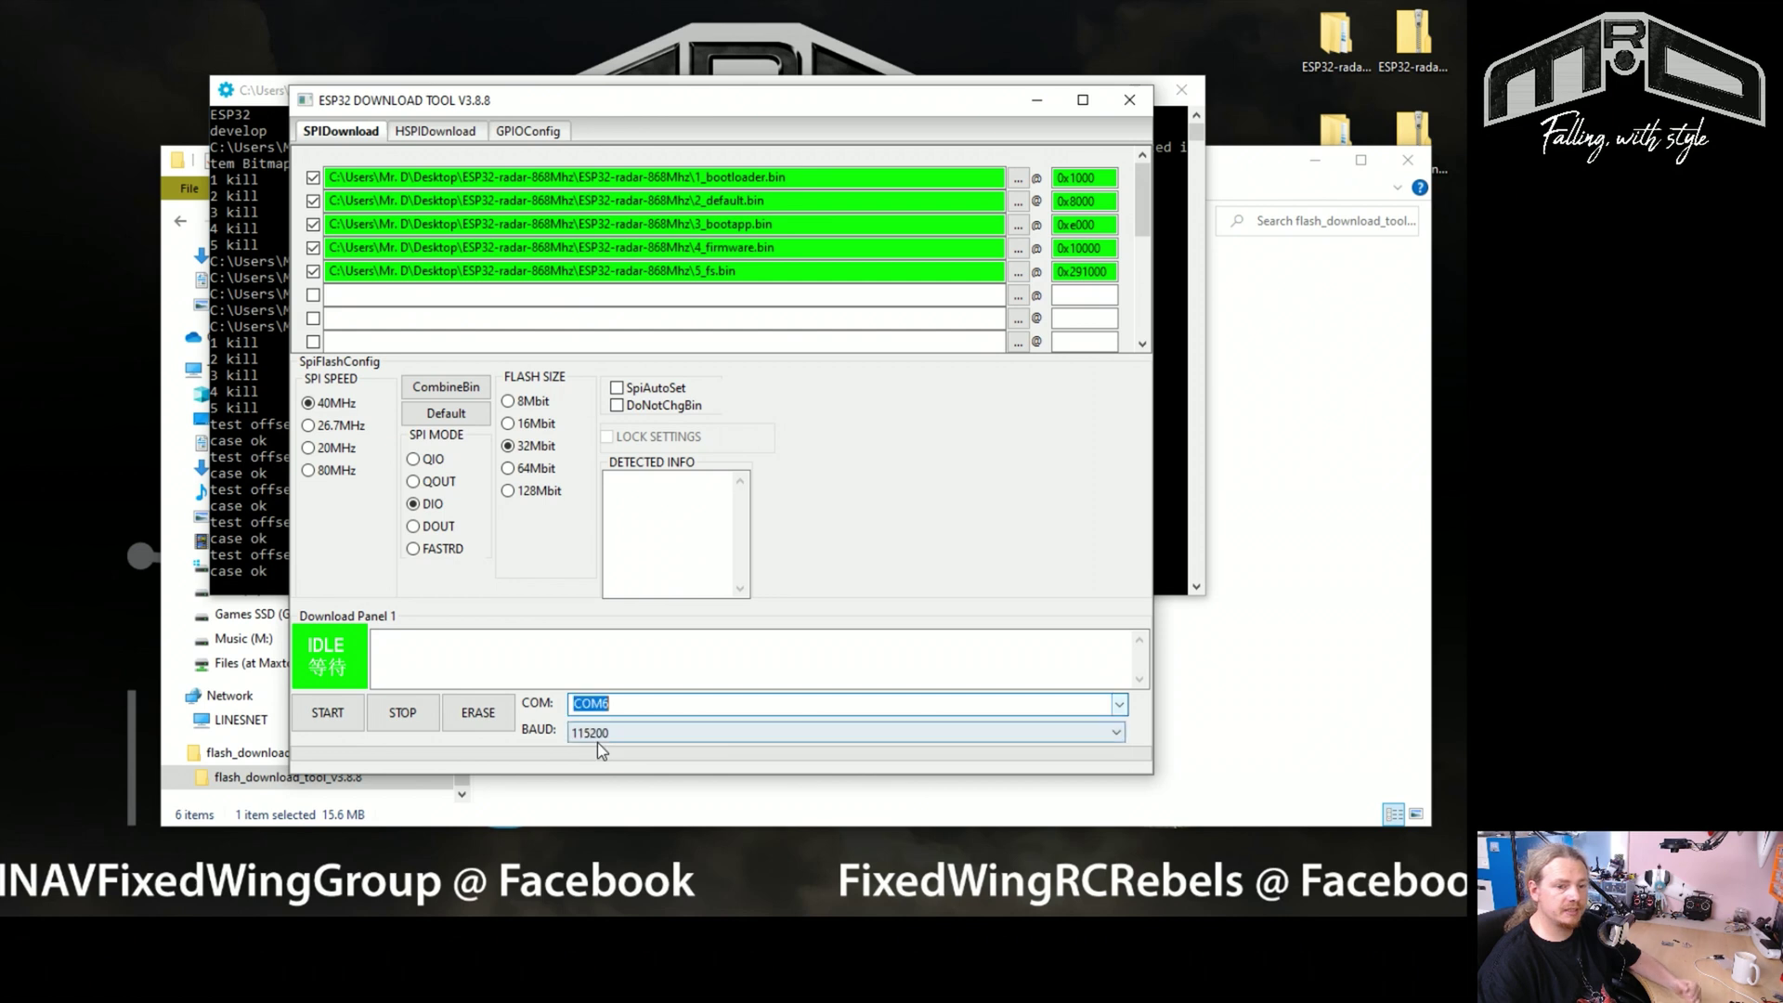
click(1121, 734)
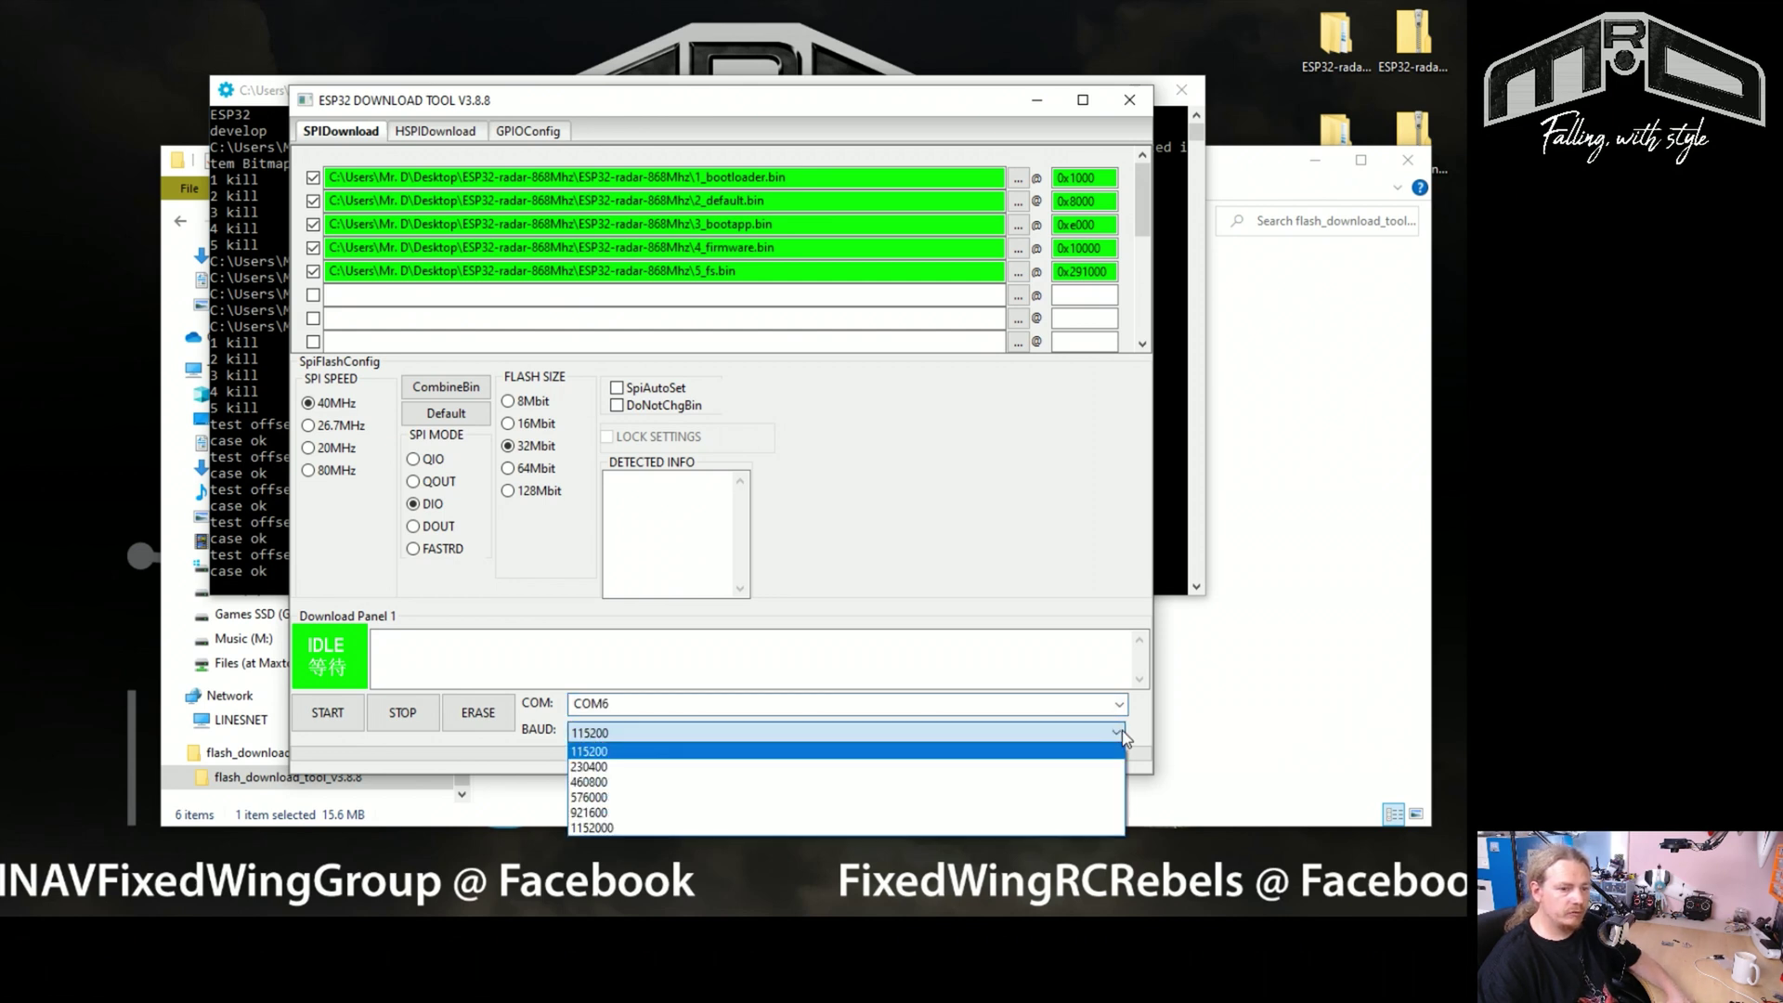
click(599, 816)
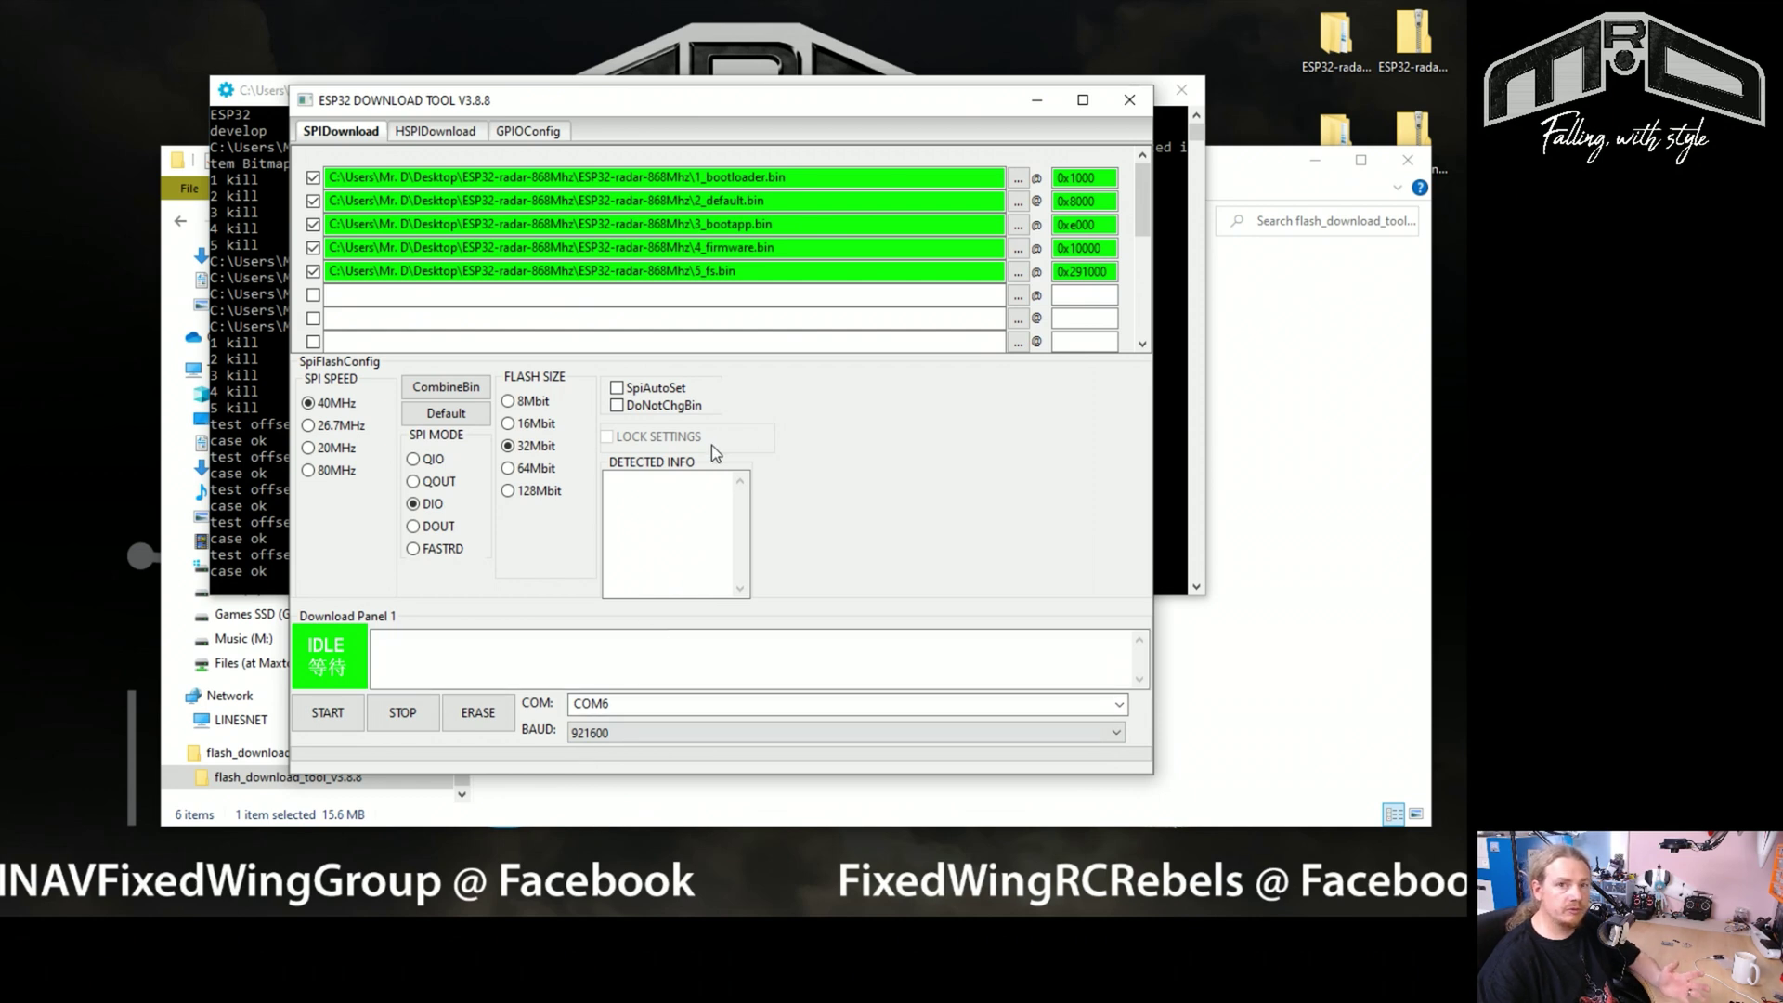
click(329, 720)
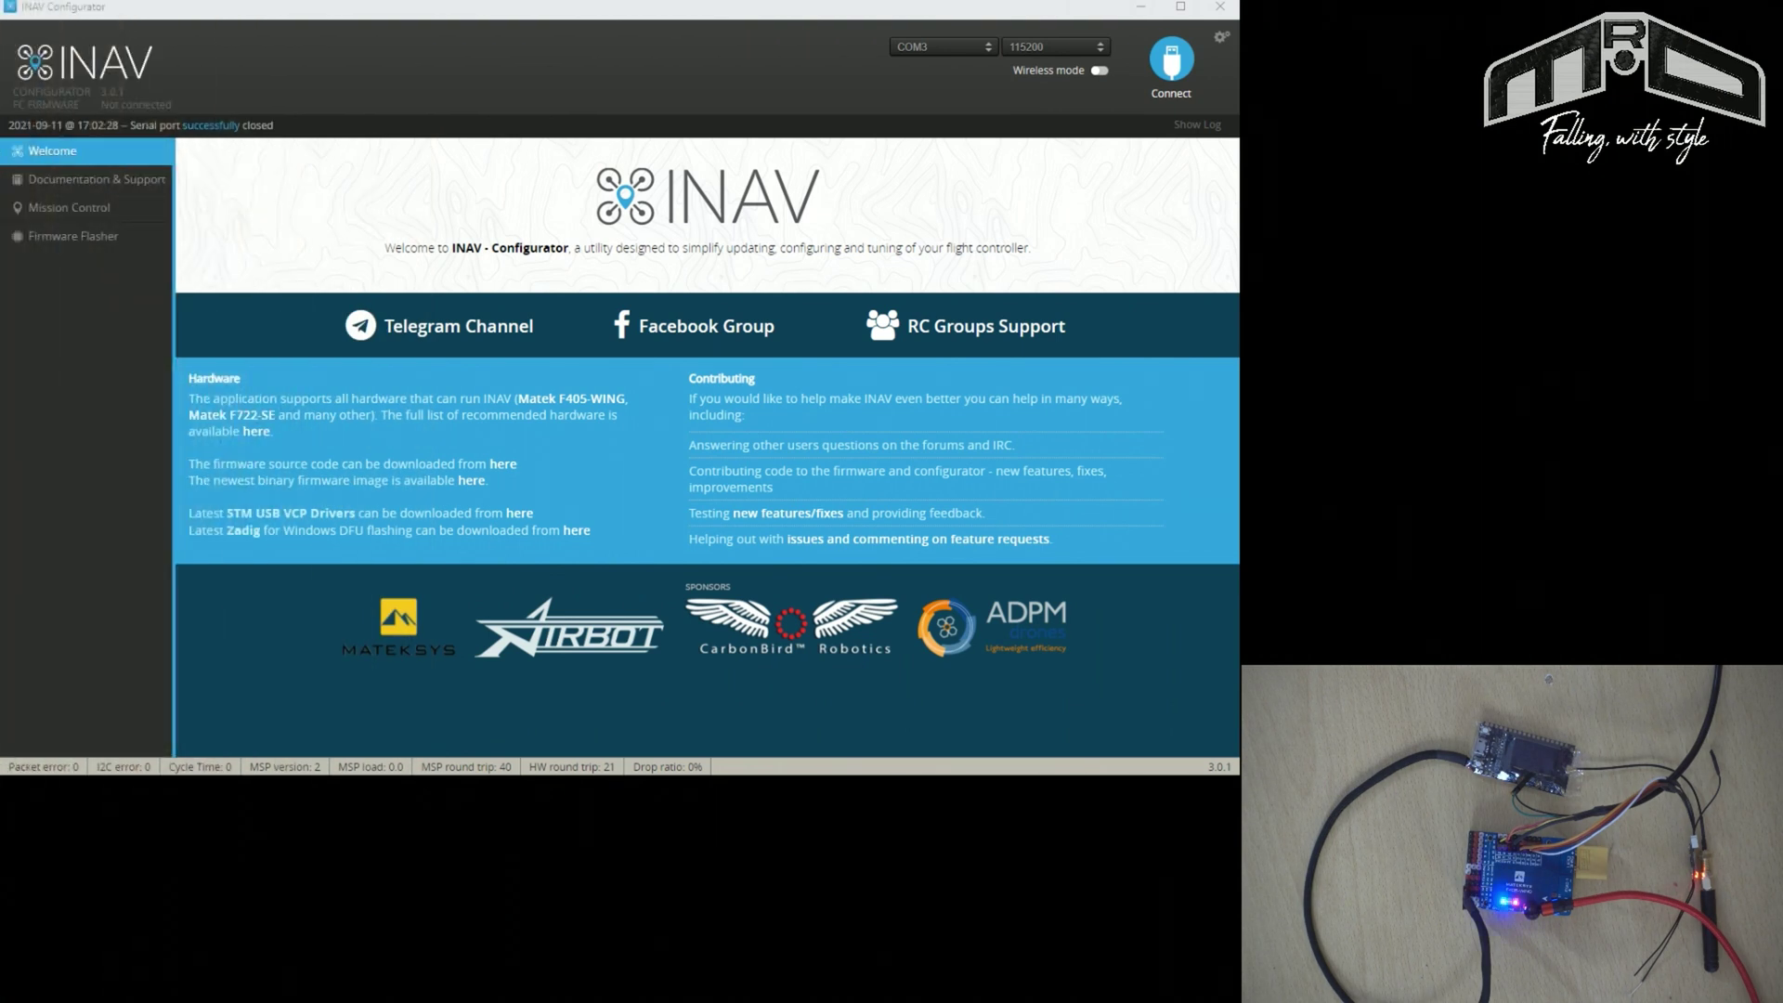
Step: Connect to the flight controller and open the Ports page
click(1172, 73)
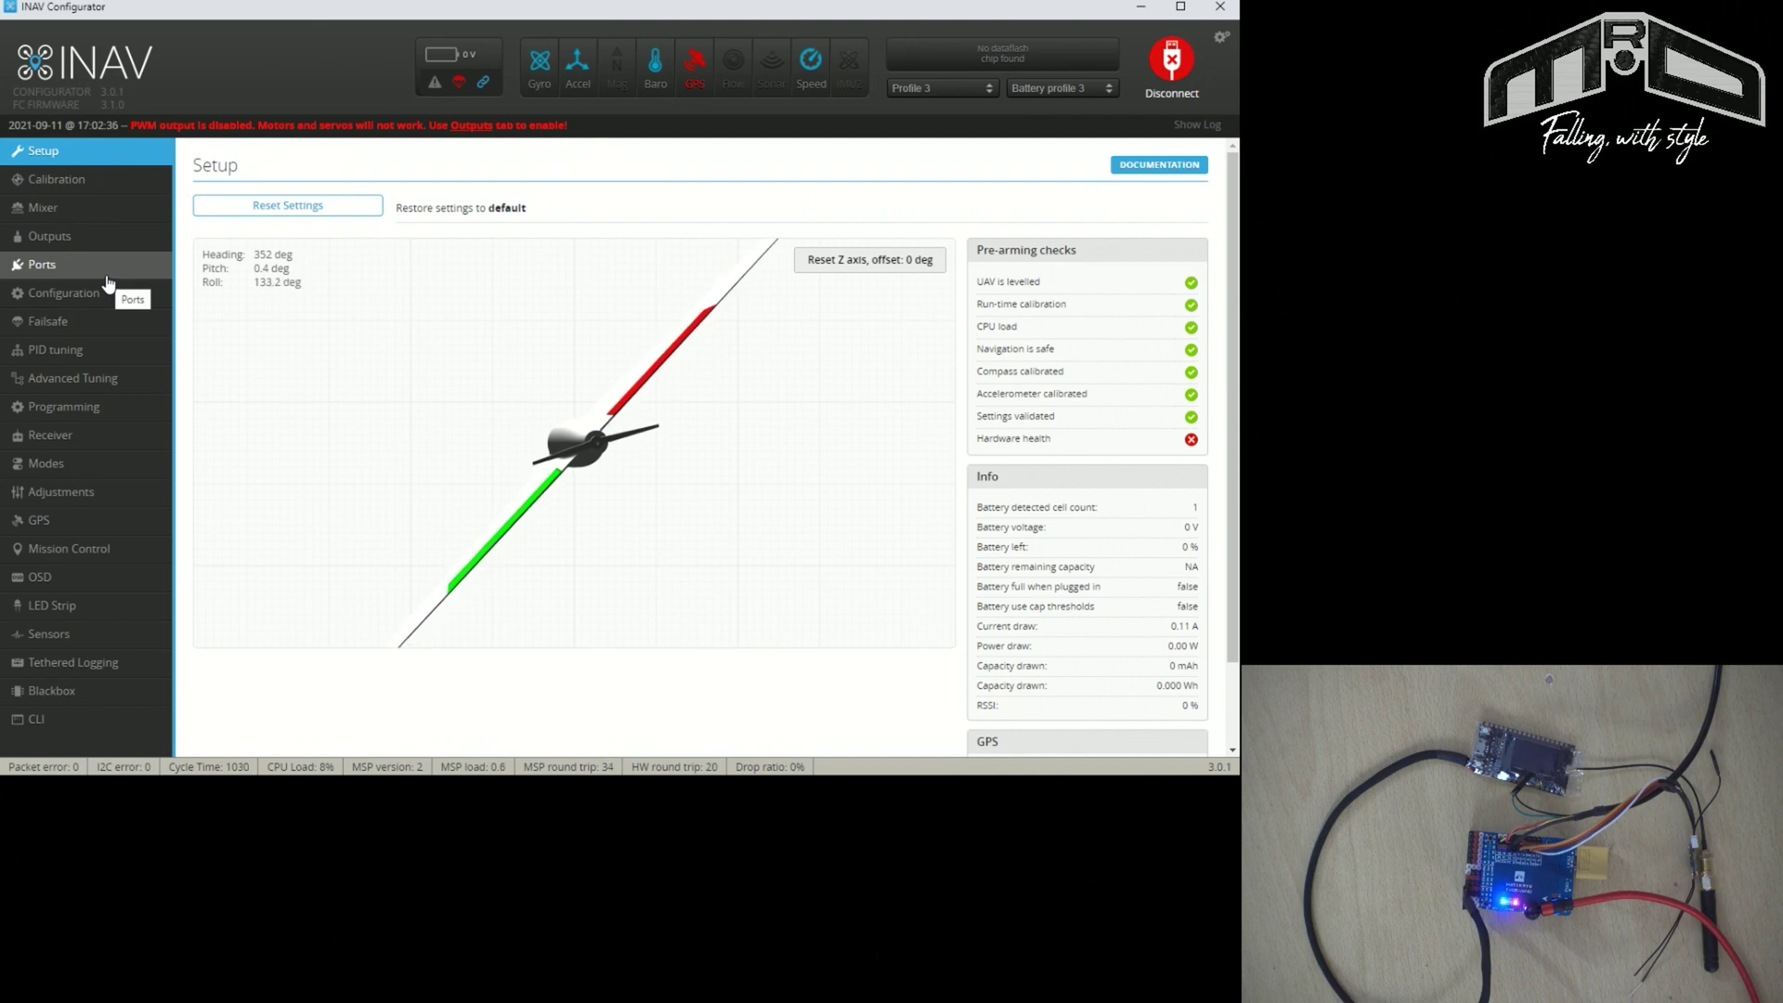
click(108, 269)
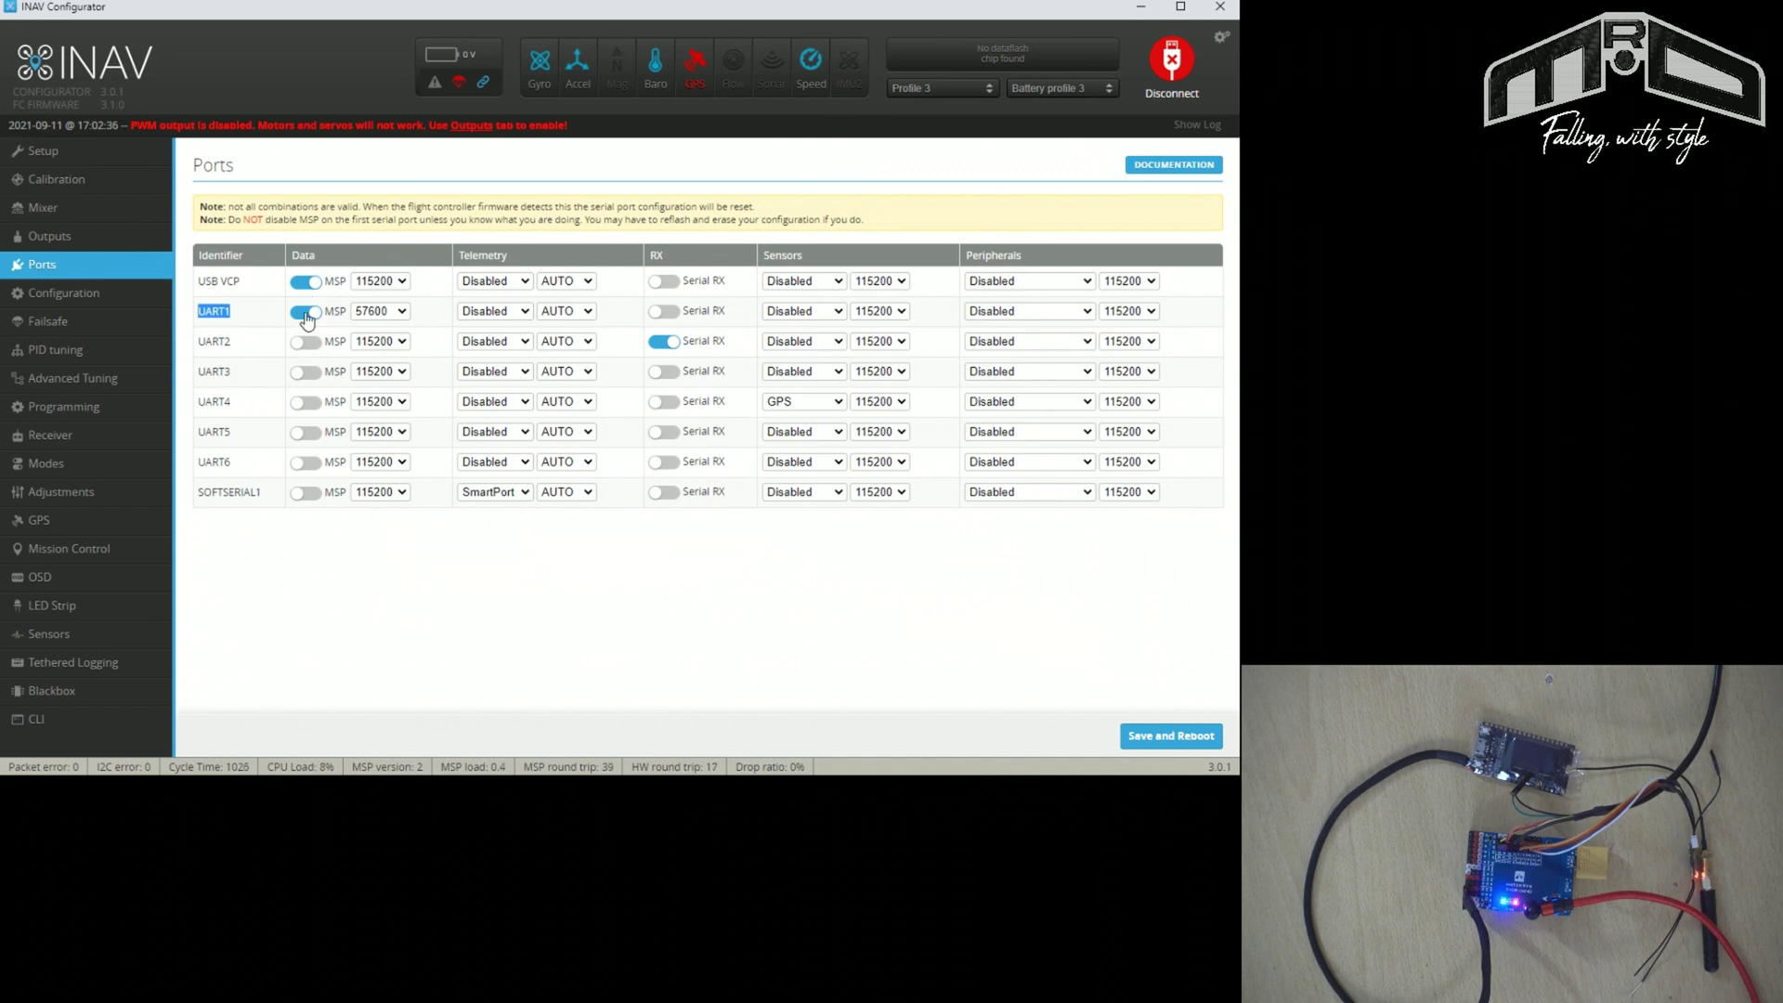
Step: Set UART1's MSP baud rate to 115200
click(371, 316)
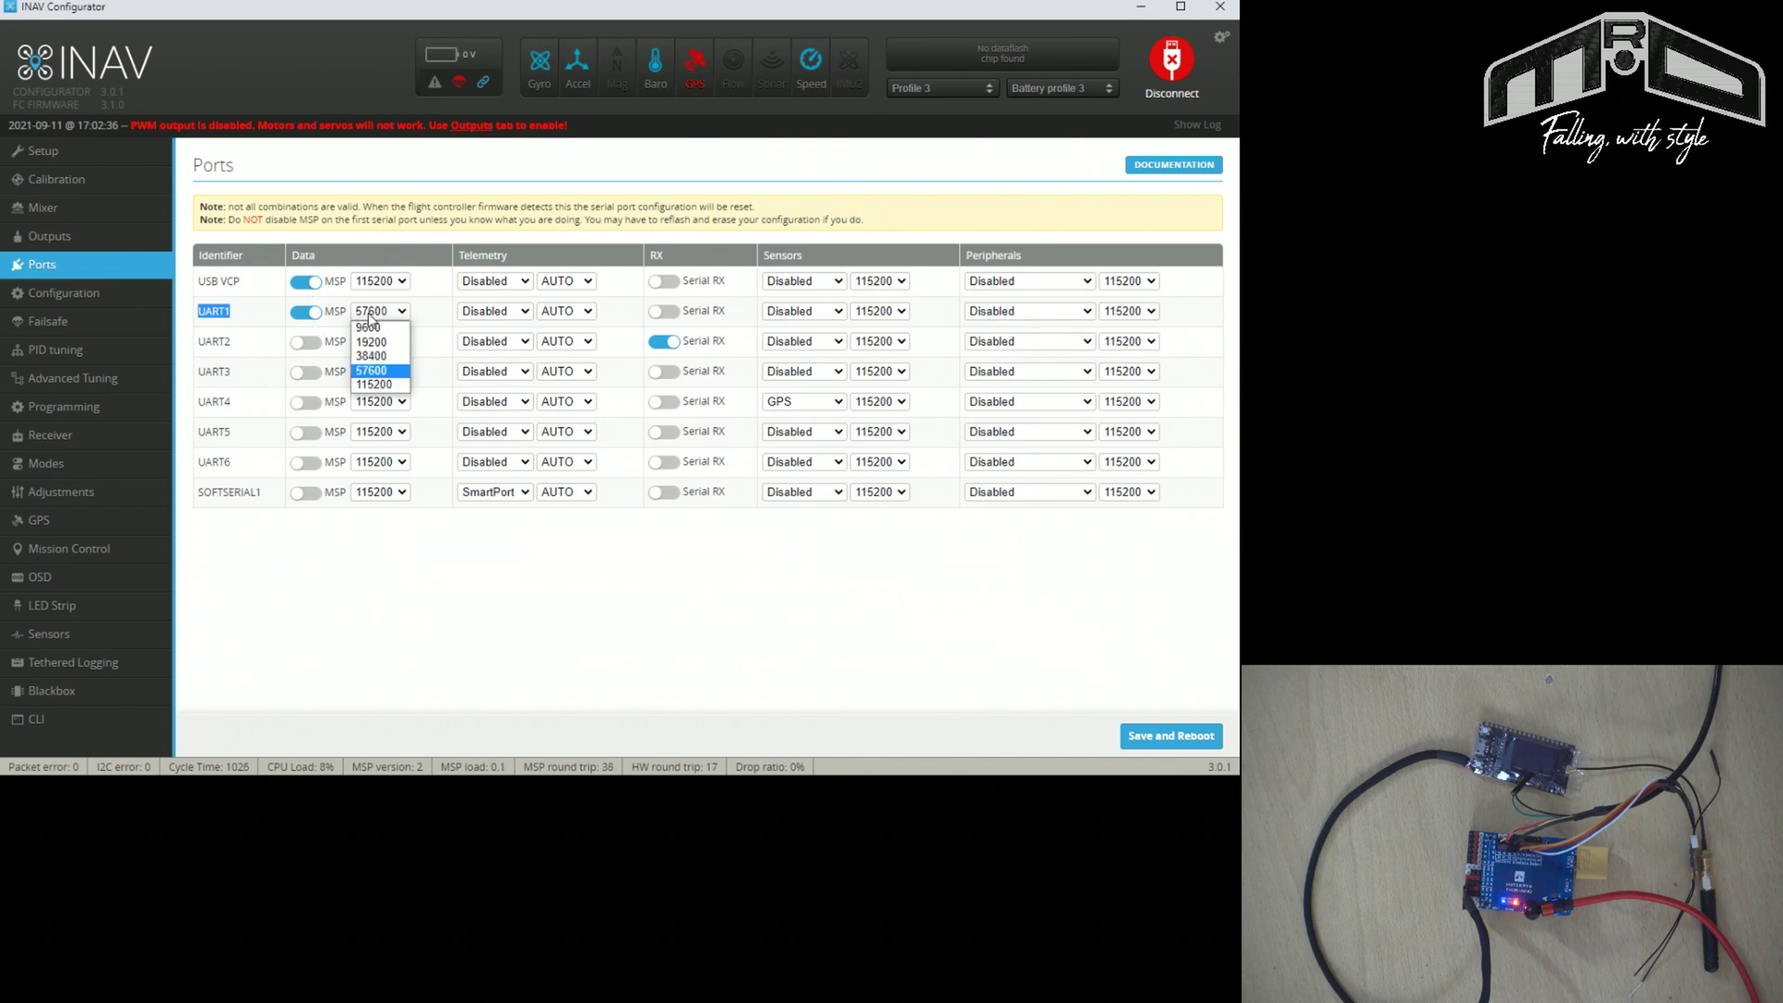
click(378, 386)
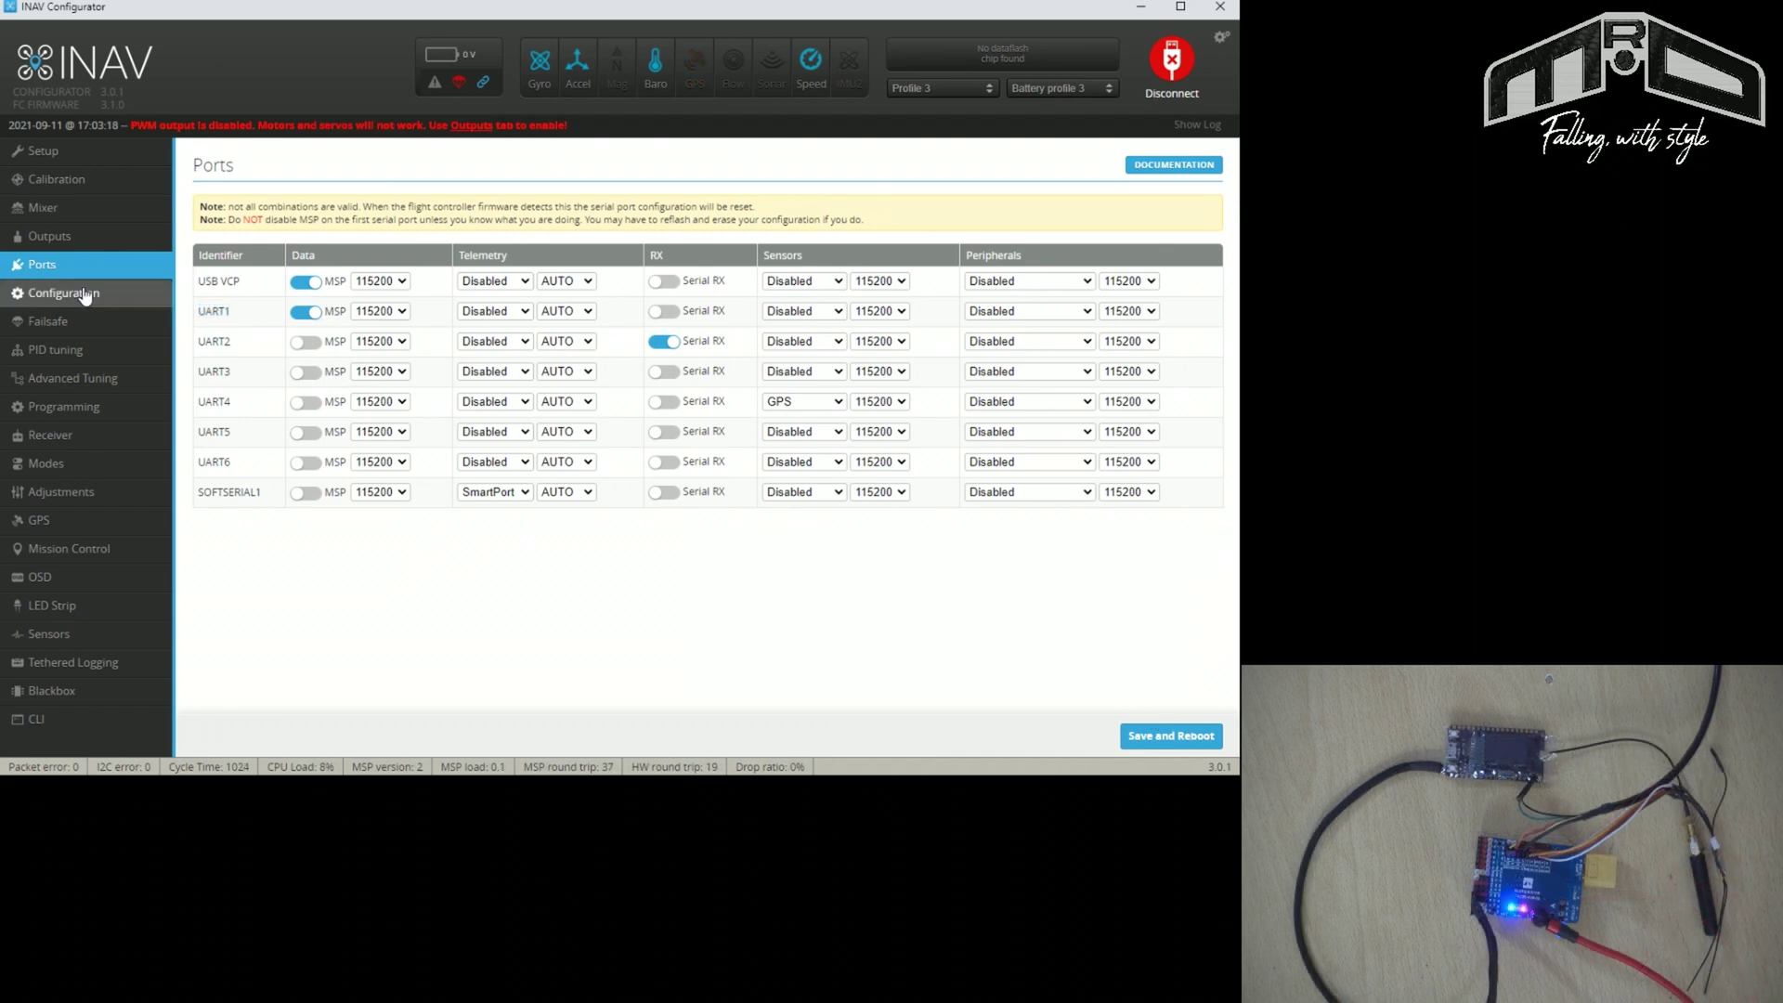
Step: Check the Craft Name under Personalization on the Configuration page, then switch to OSD settings
click(83, 292)
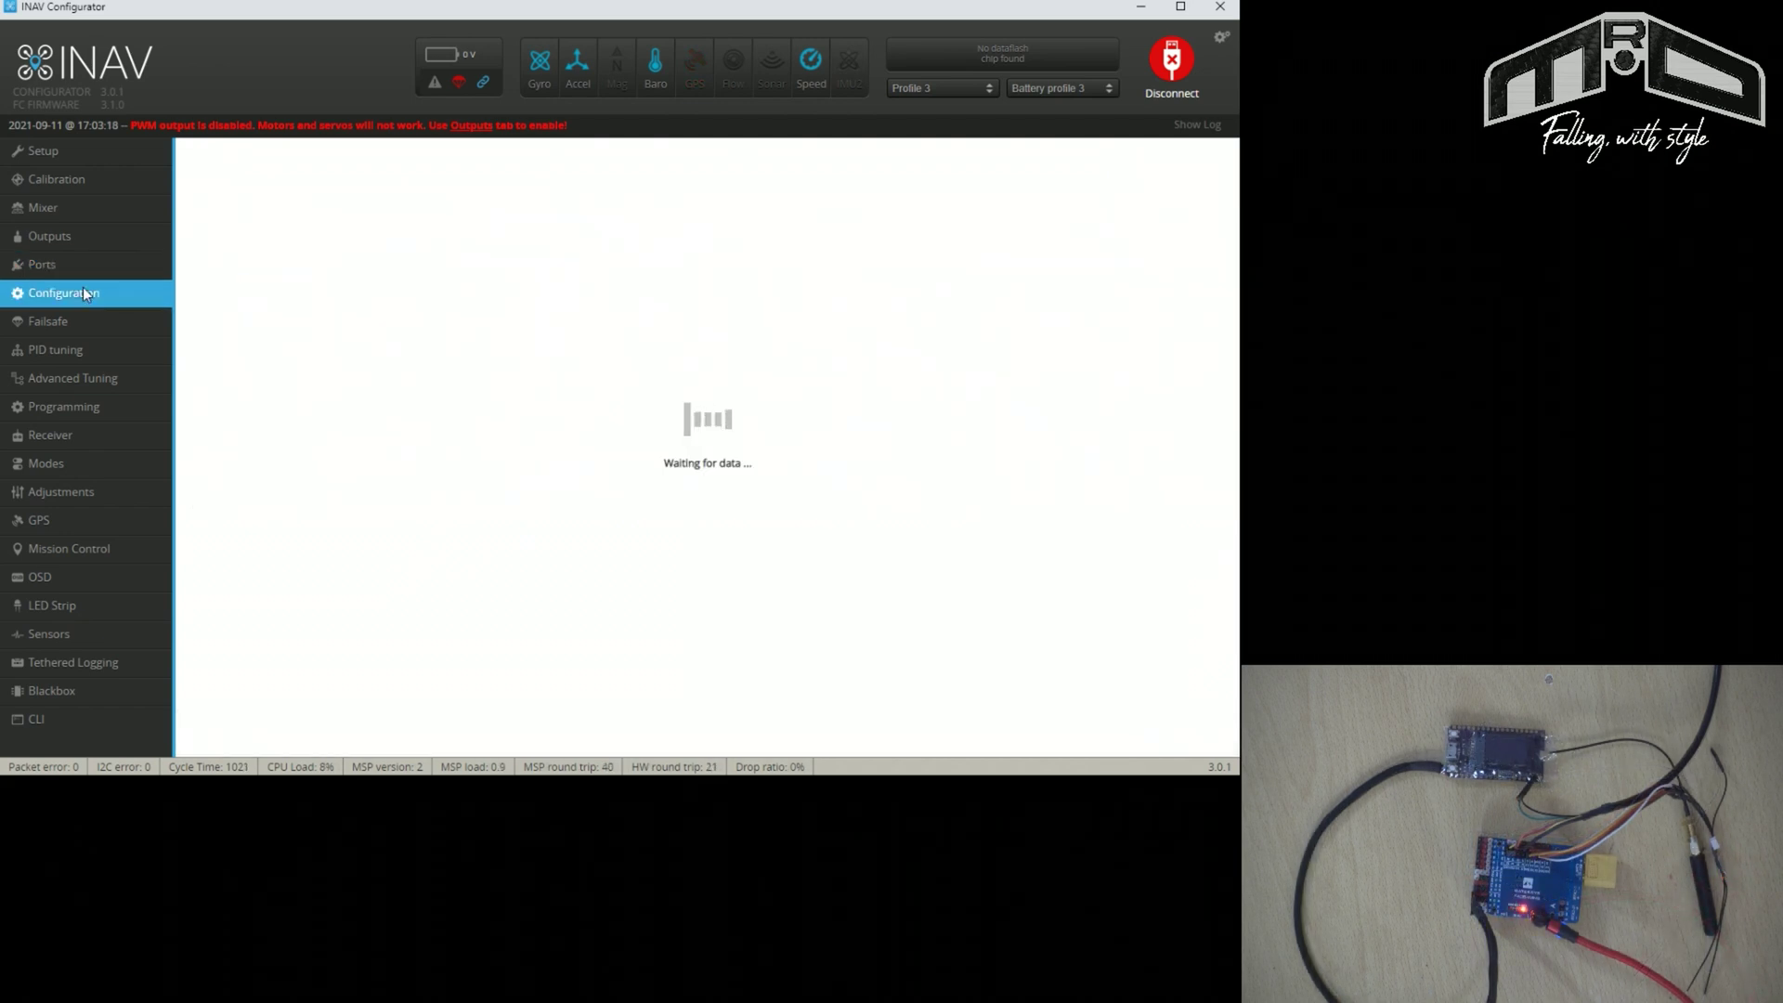
scroll(401, 665, down, 4)
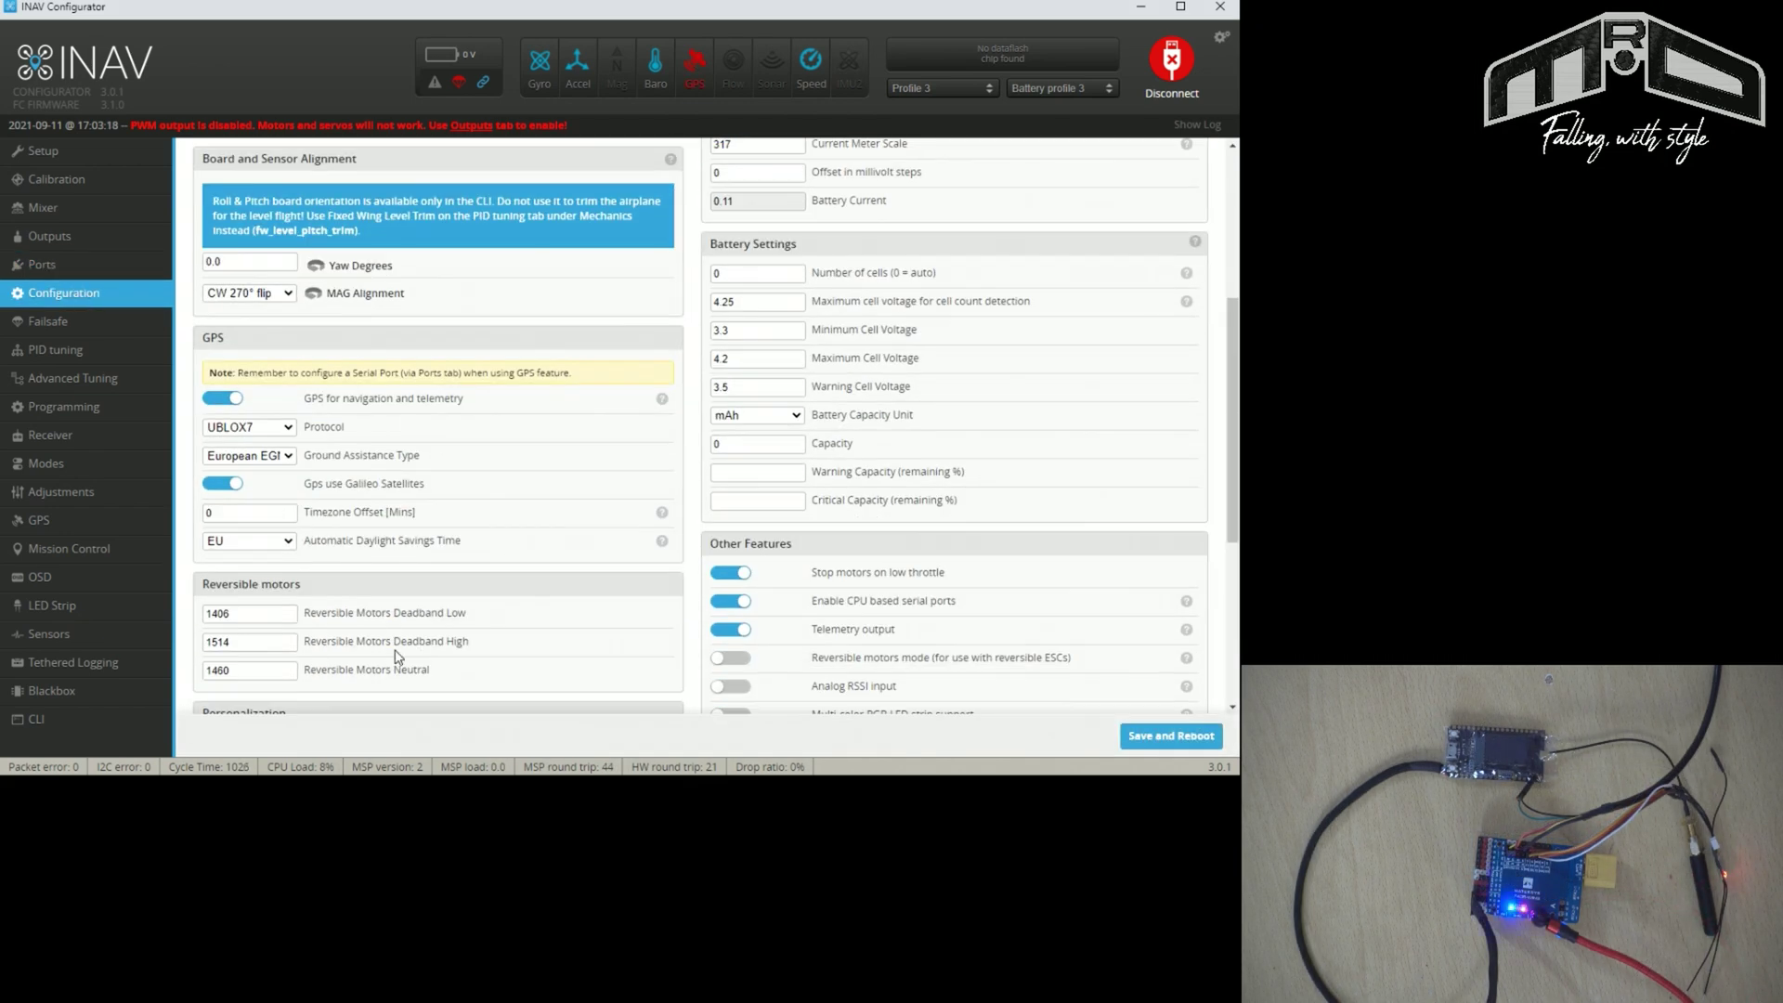
scroll(259, 493, down, 2)
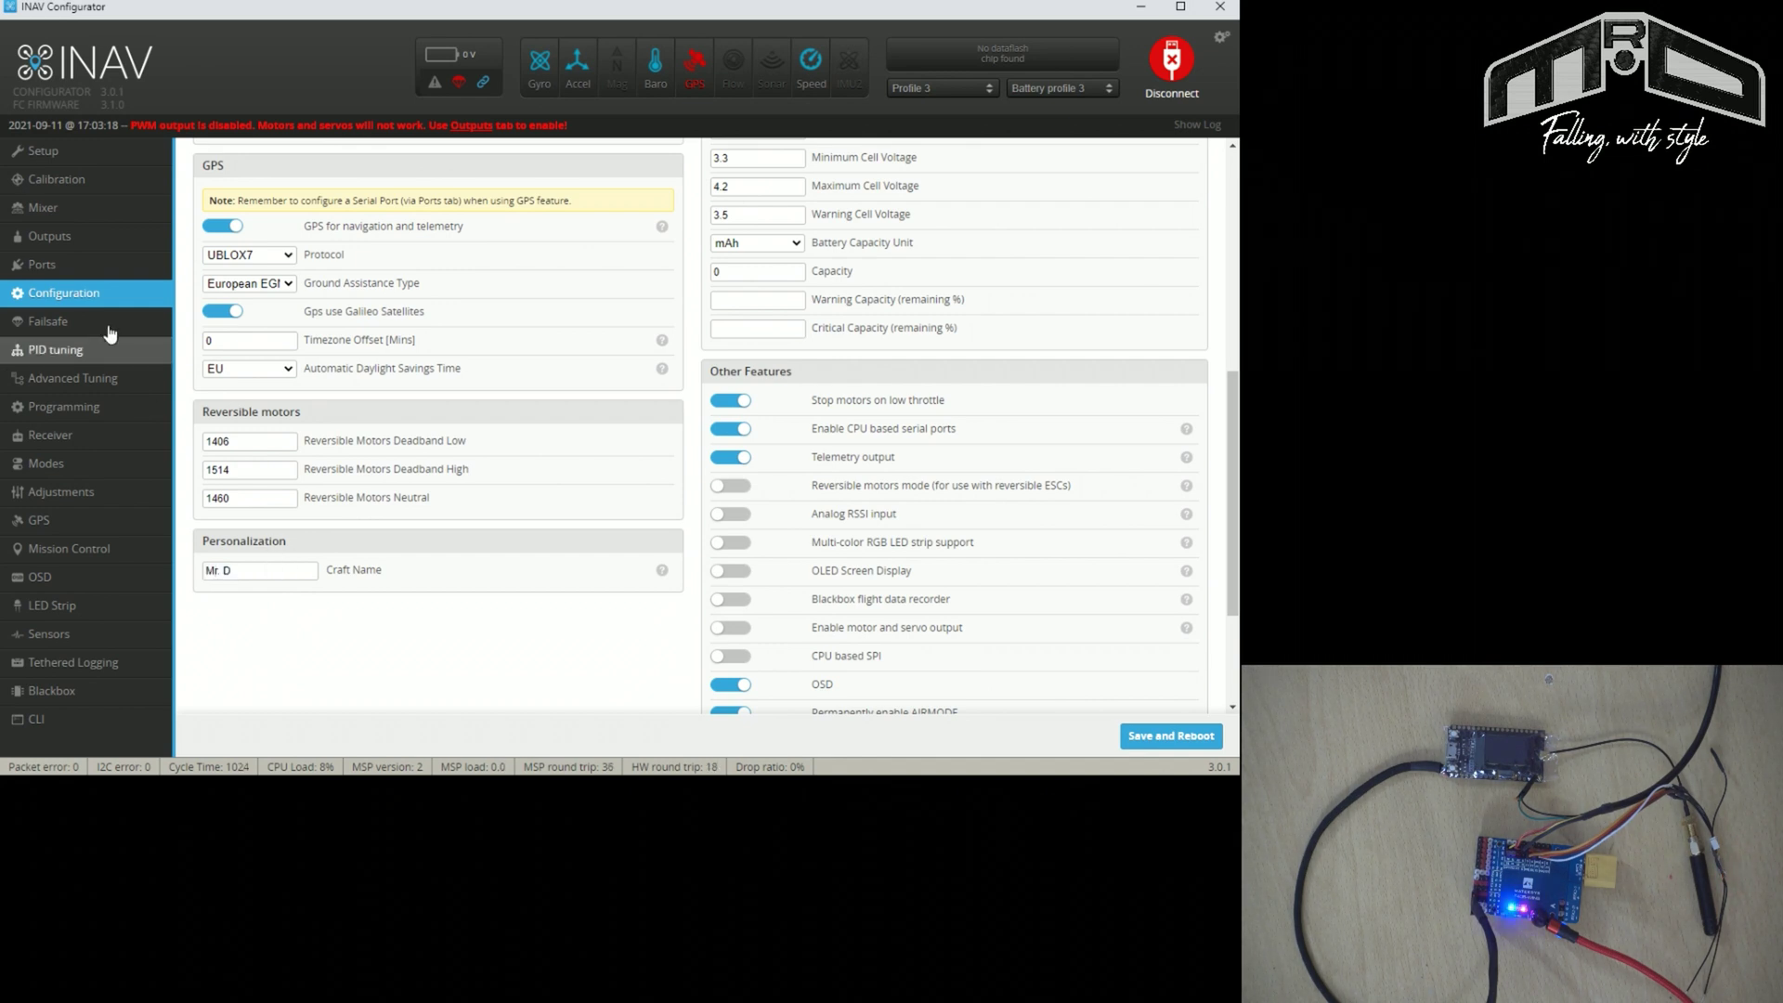
click(89, 580)
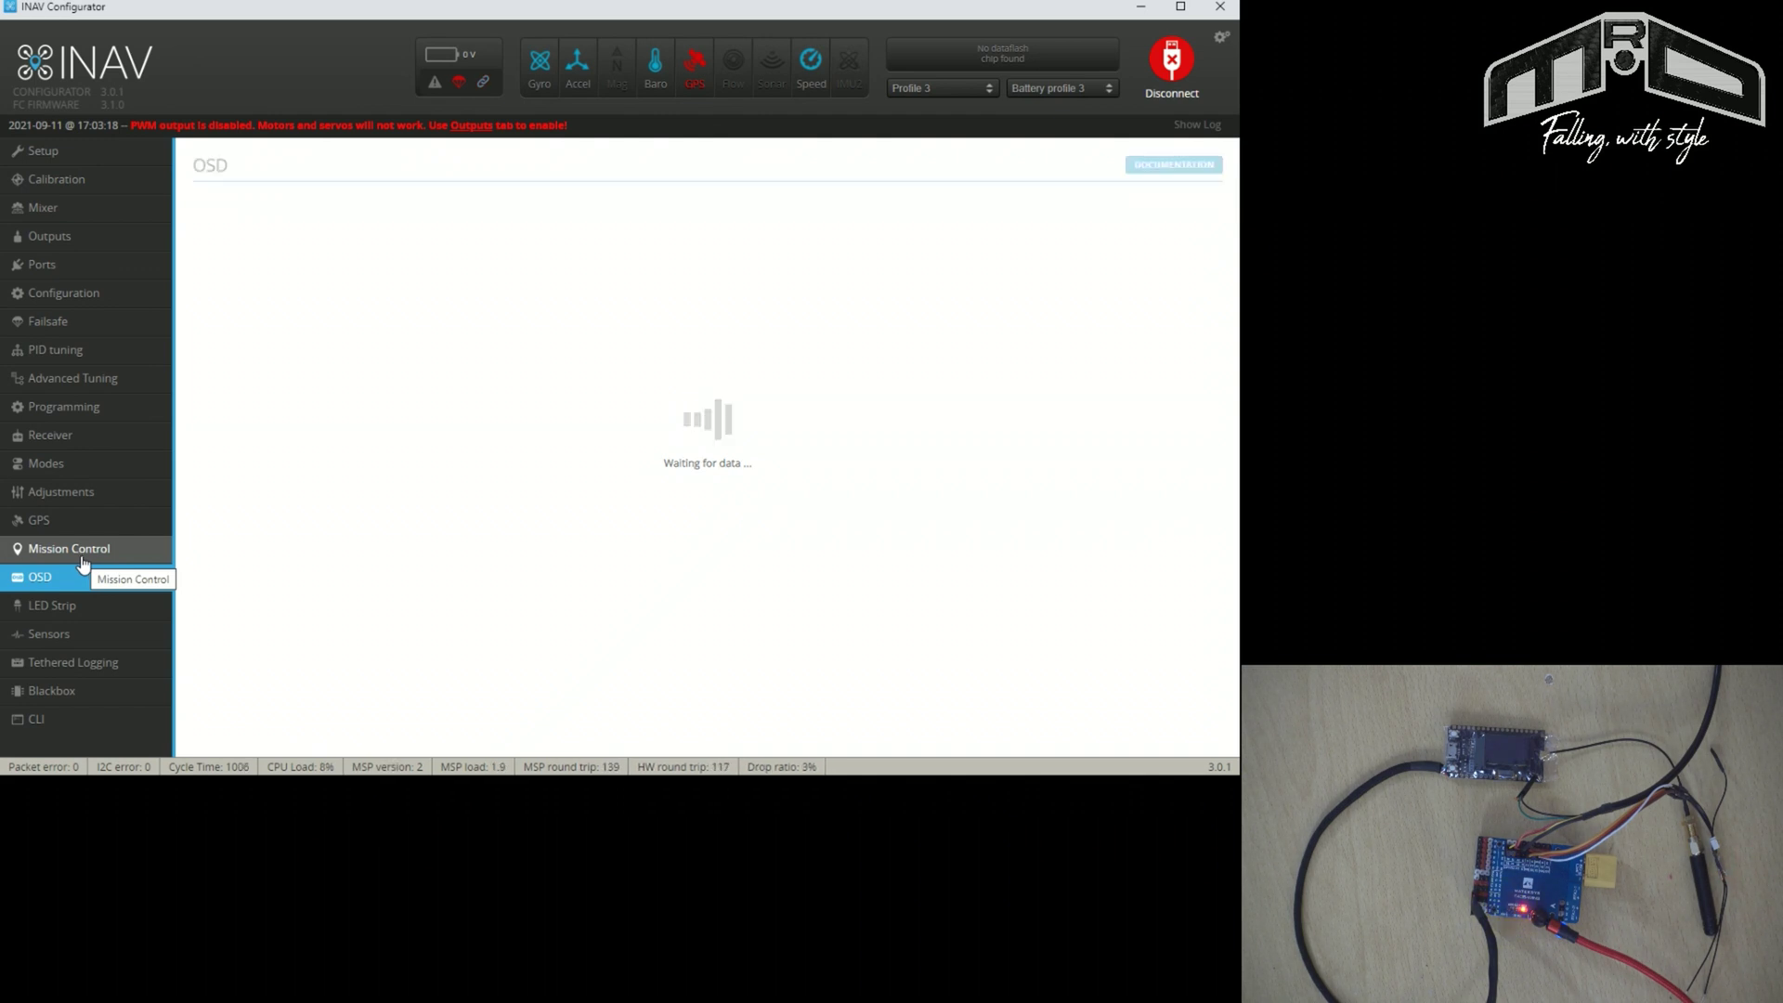
scroll(279, 397, down, 15)
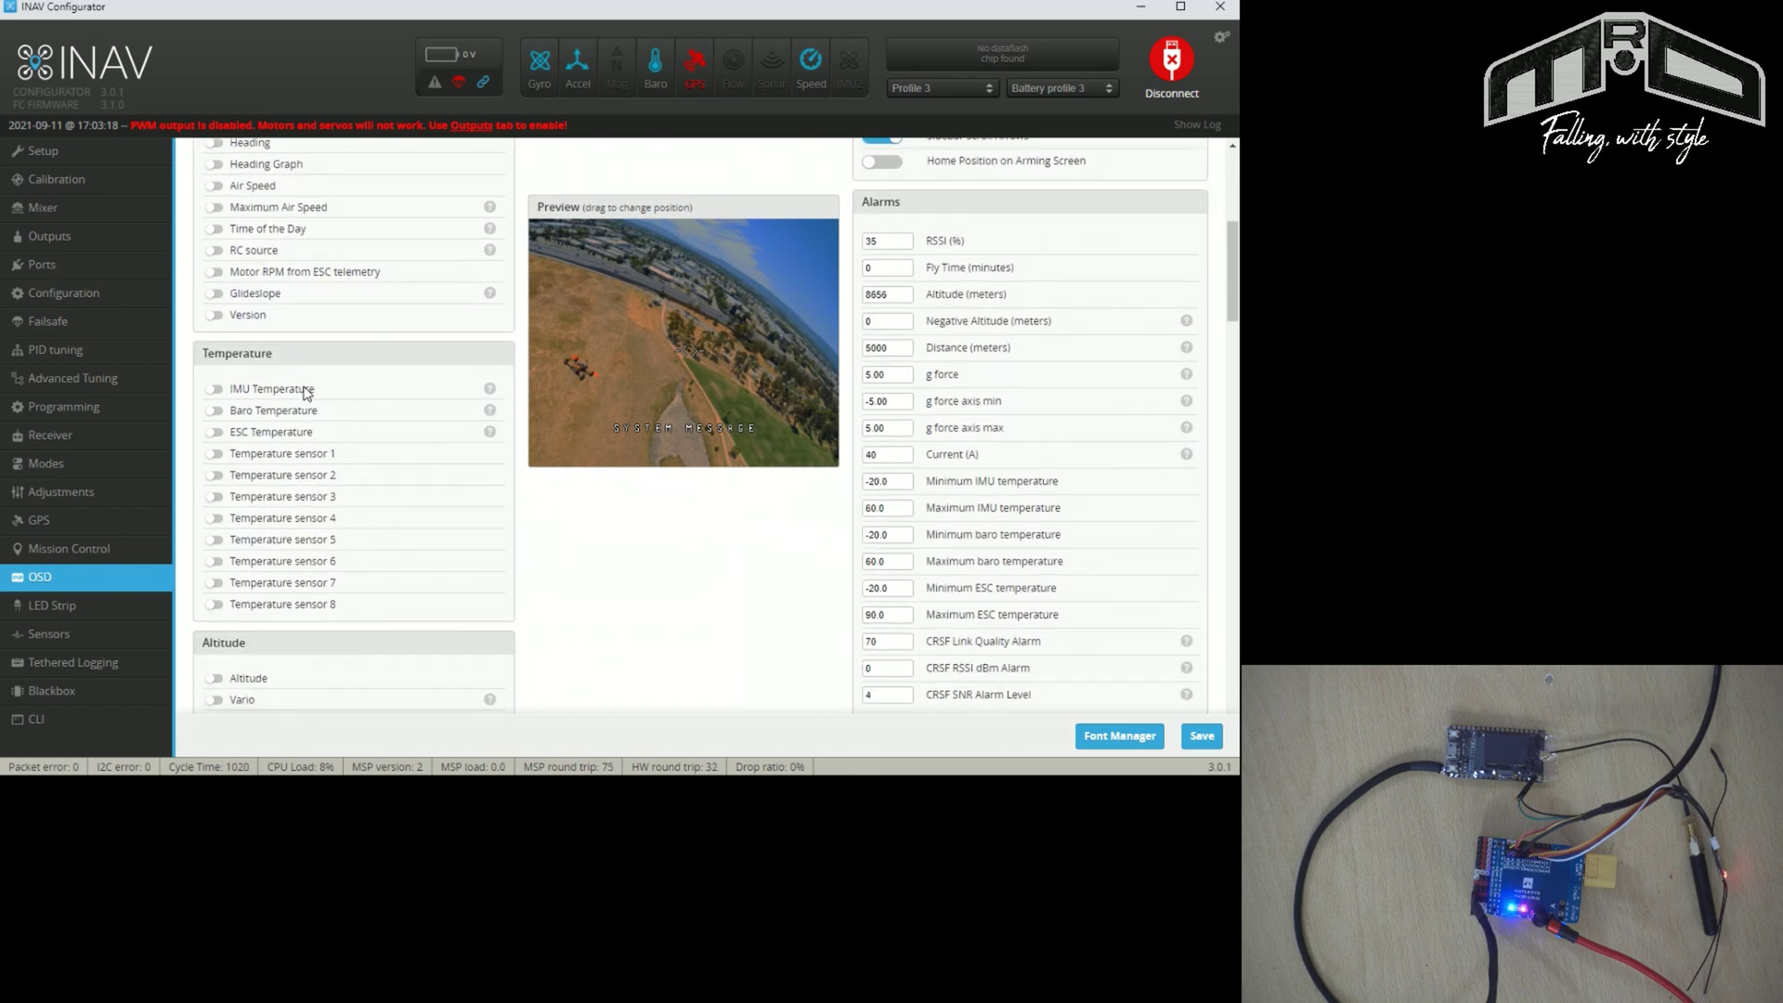
scroll(306, 392, down, 4)
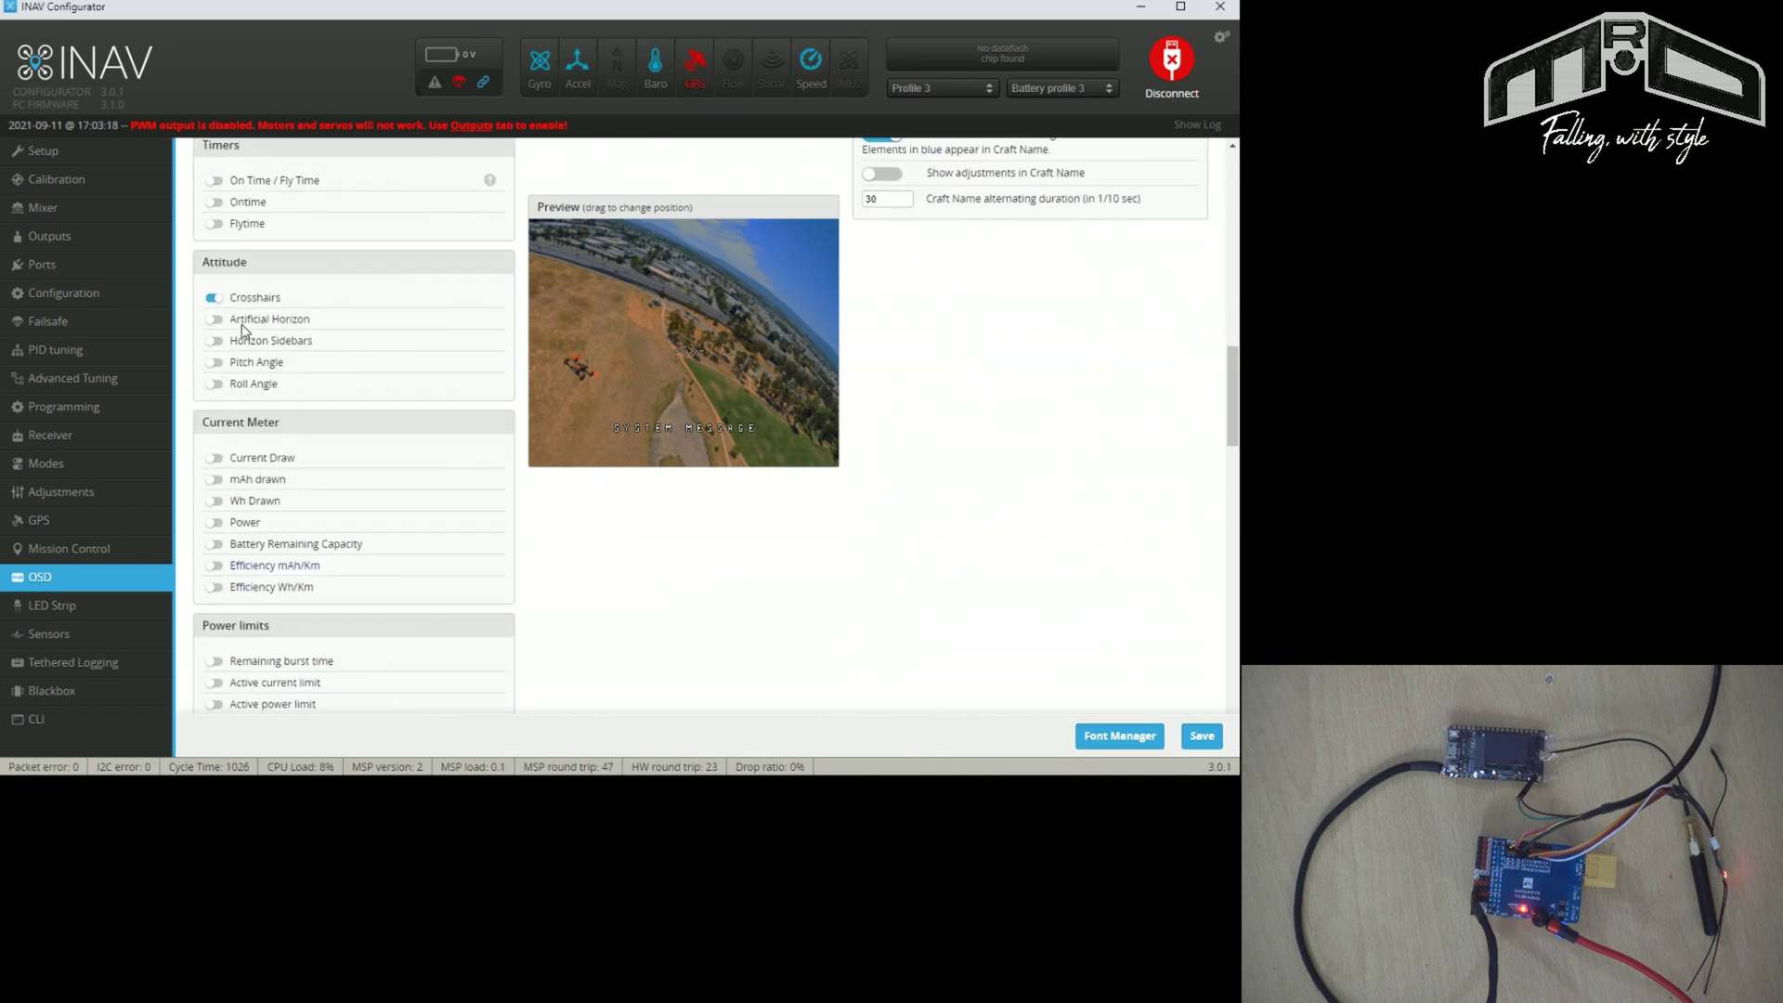
scroll(455, 432, up, 20)
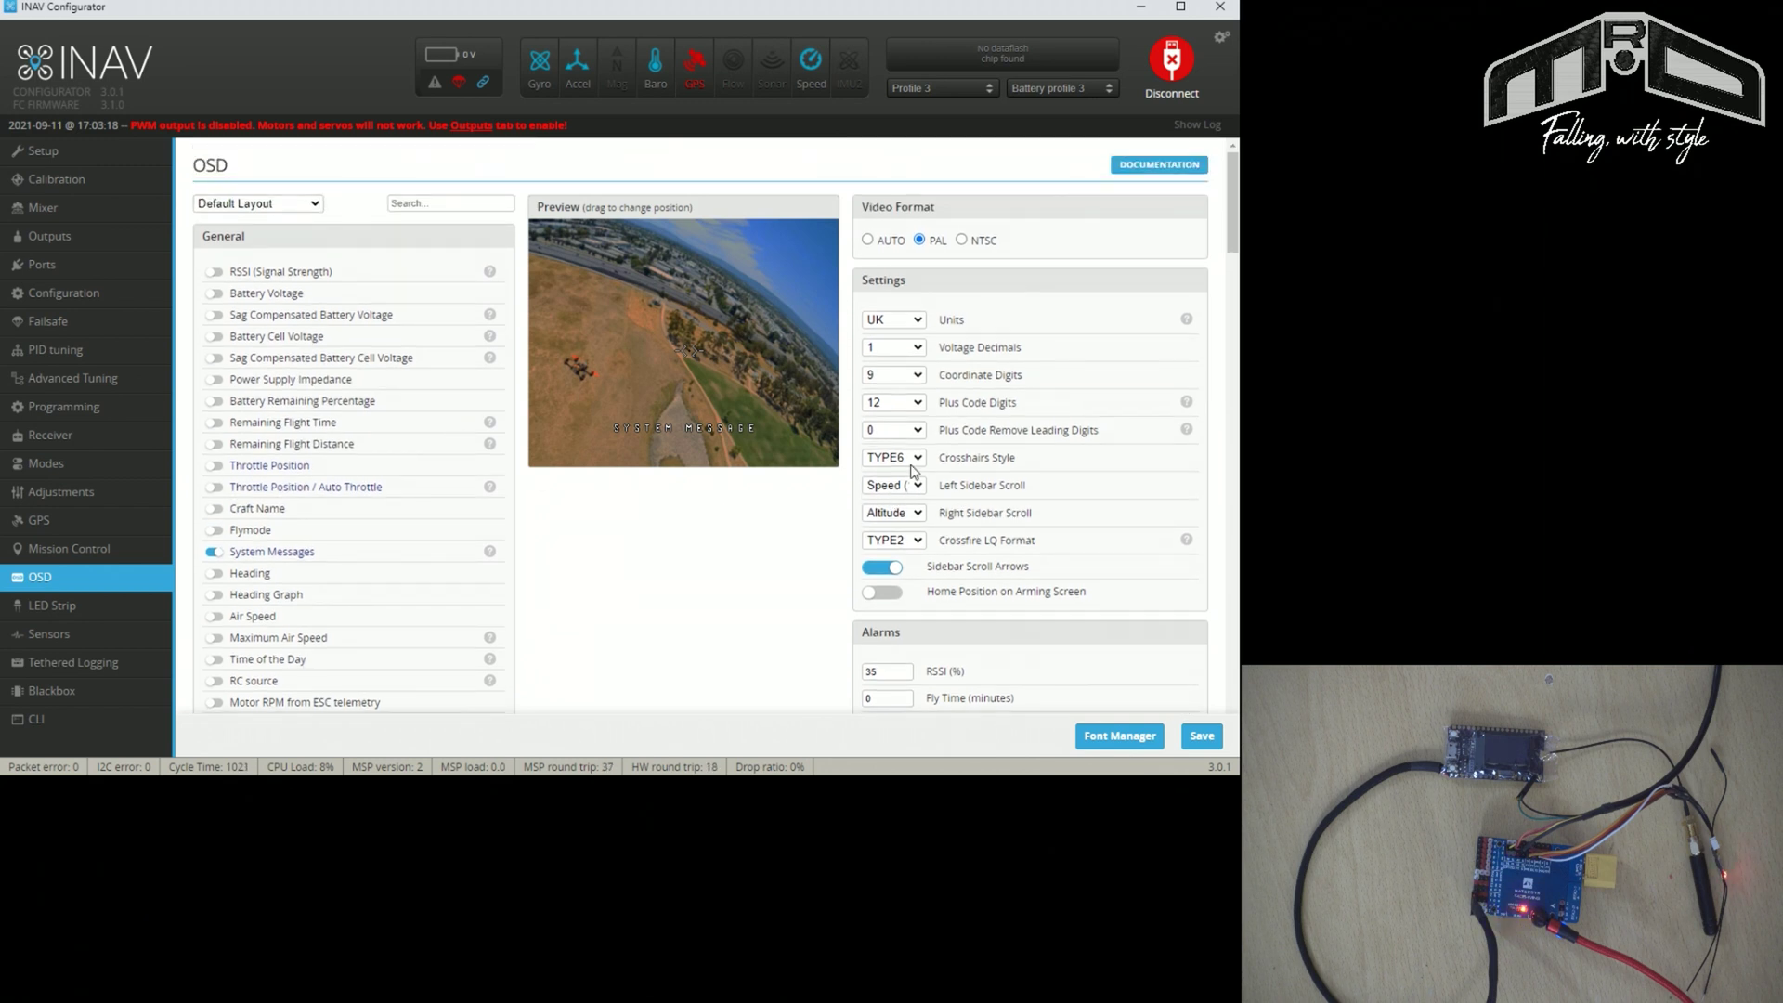